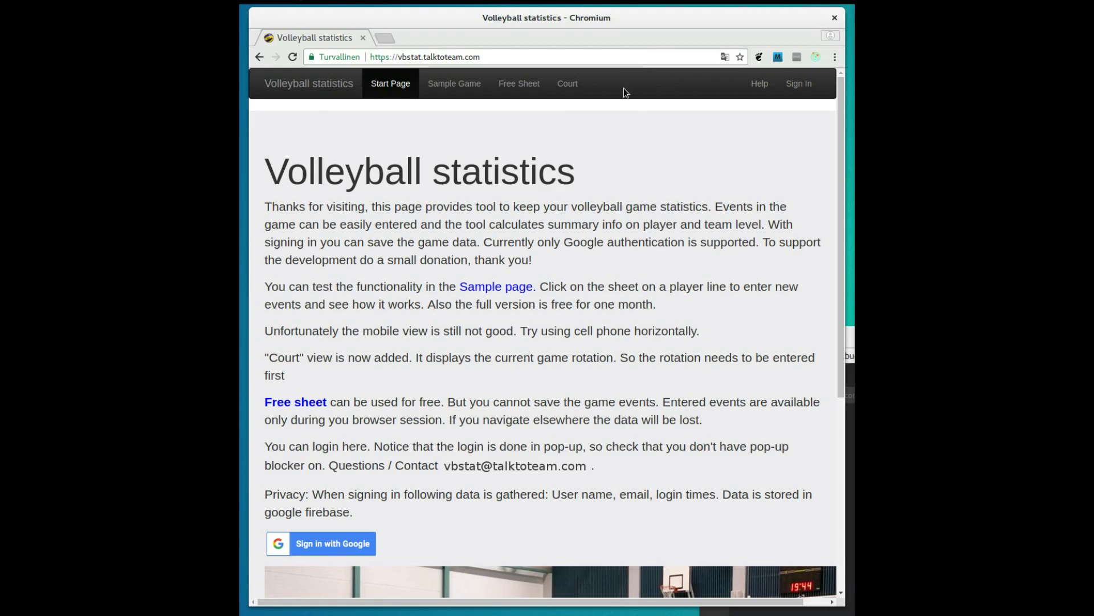
- Open a free sheet and enter series U16, home team Silver City and guest team Warriors
left_click(529, 87)
left_click(504, 126)
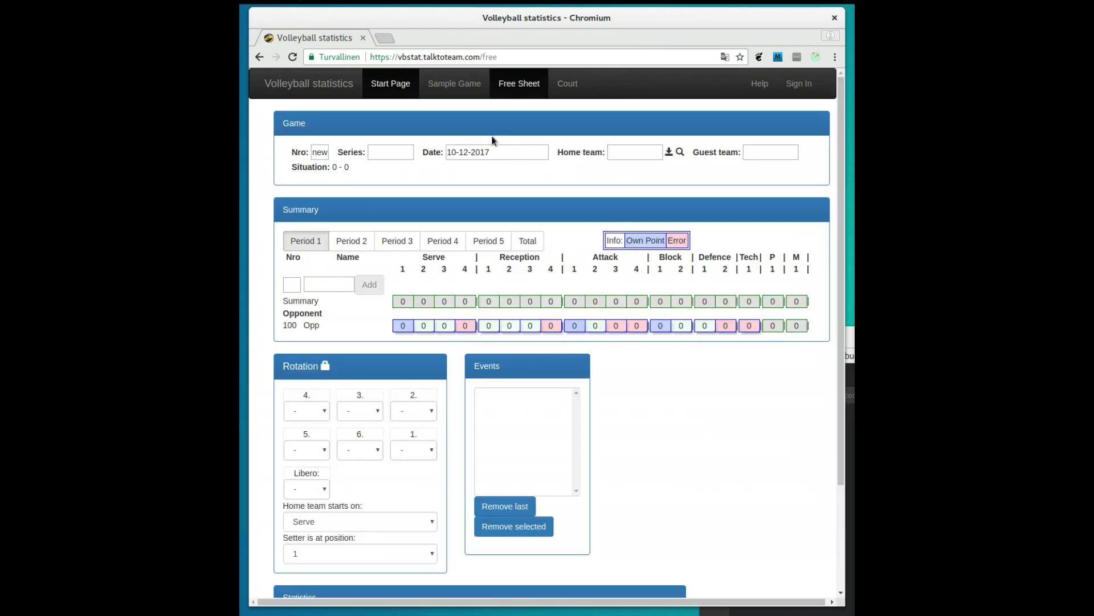
left_click(399, 151)
type("U16")
key("Tab")
key("Tab")
type("Silver City")
key("Tab")
key("Tab")
type("W")
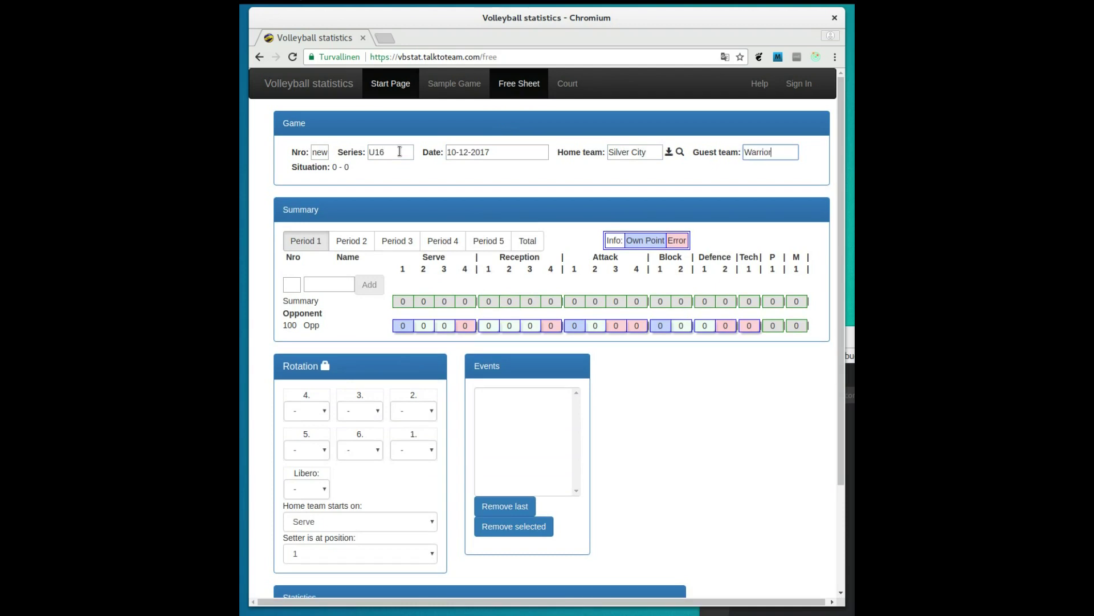
left_click(354, 220)
- Add a home team player with number 1 and the player's first name
left_click(295, 281)
type("1")
key("Tab")
type("Tom")
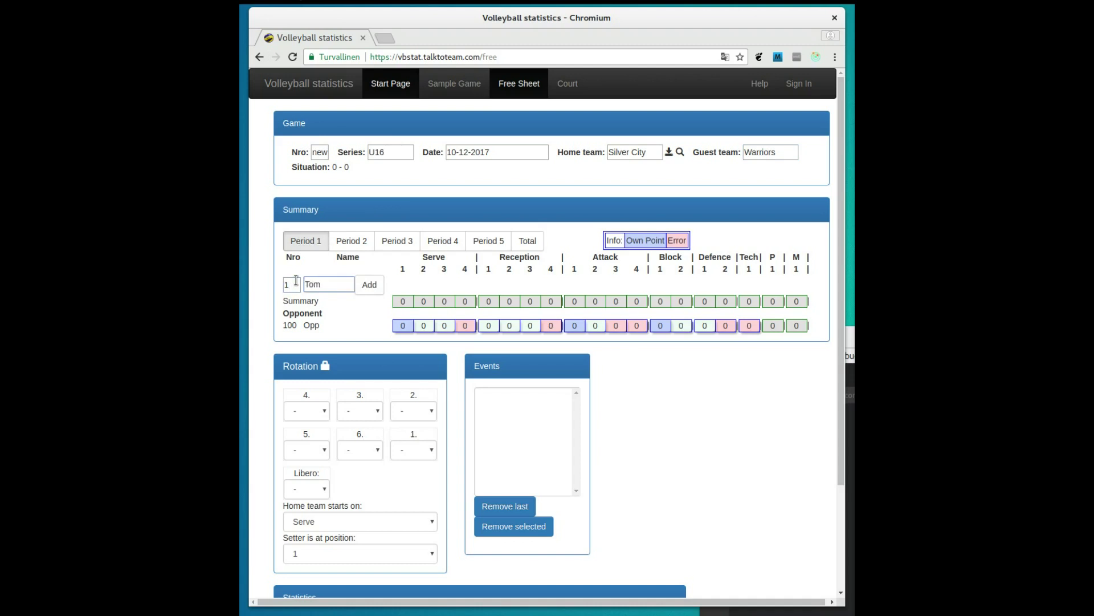
left_click(367, 284)
- Add a home team player with number 2 and the player's first name
left_click(294, 299)
type("2")
left_click(321, 297)
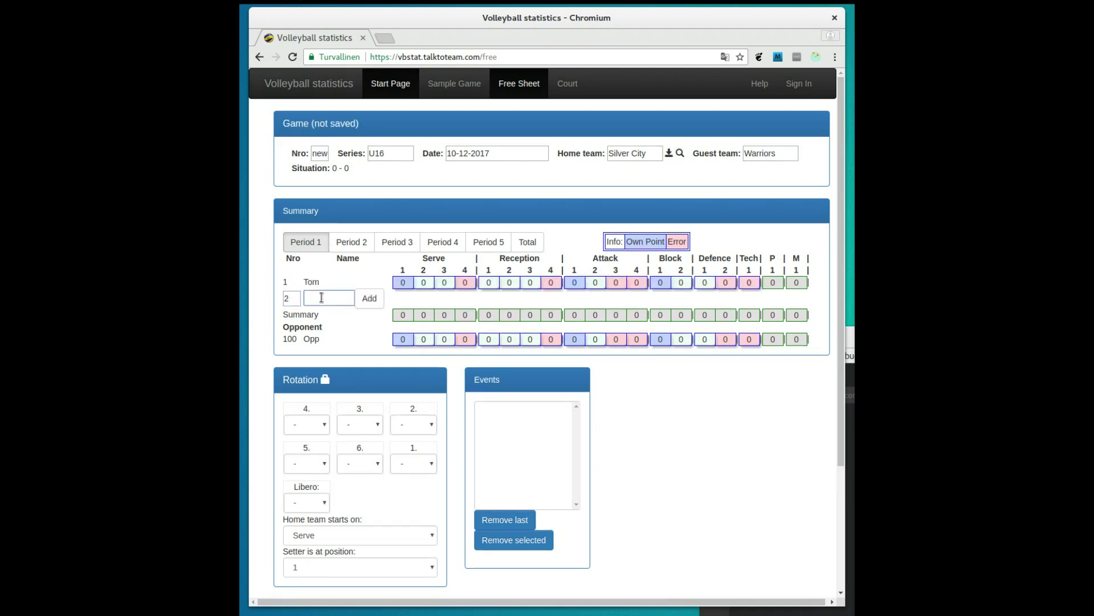
type("Ben")
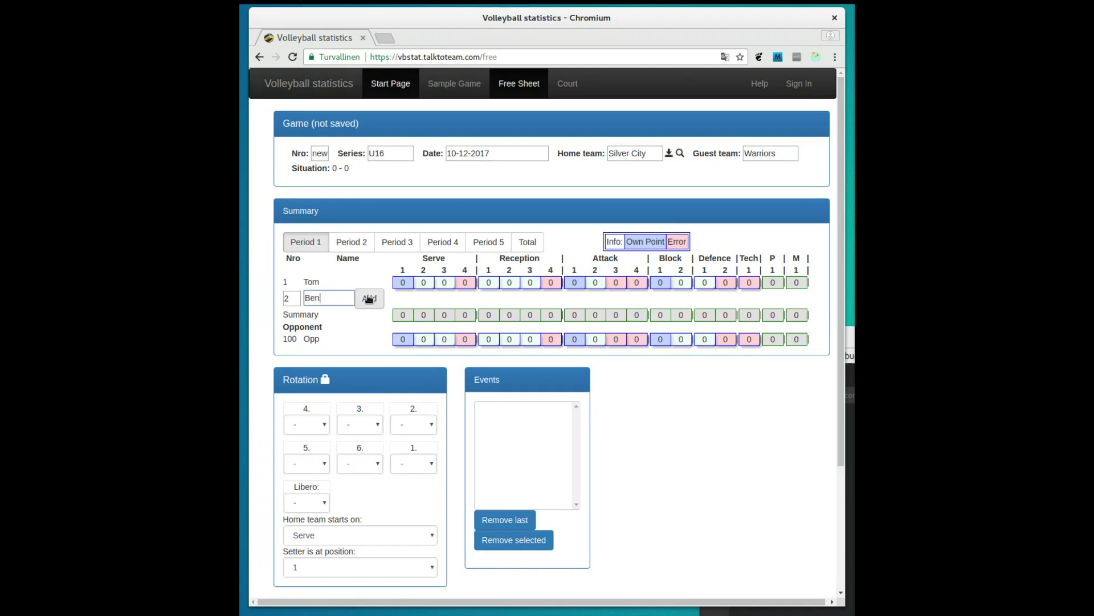
left_click(370, 299)
- Add a home team player with number 3 and the player's first name
left_click(293, 315)
type("3")
left_click(308, 315)
type("Kevi")
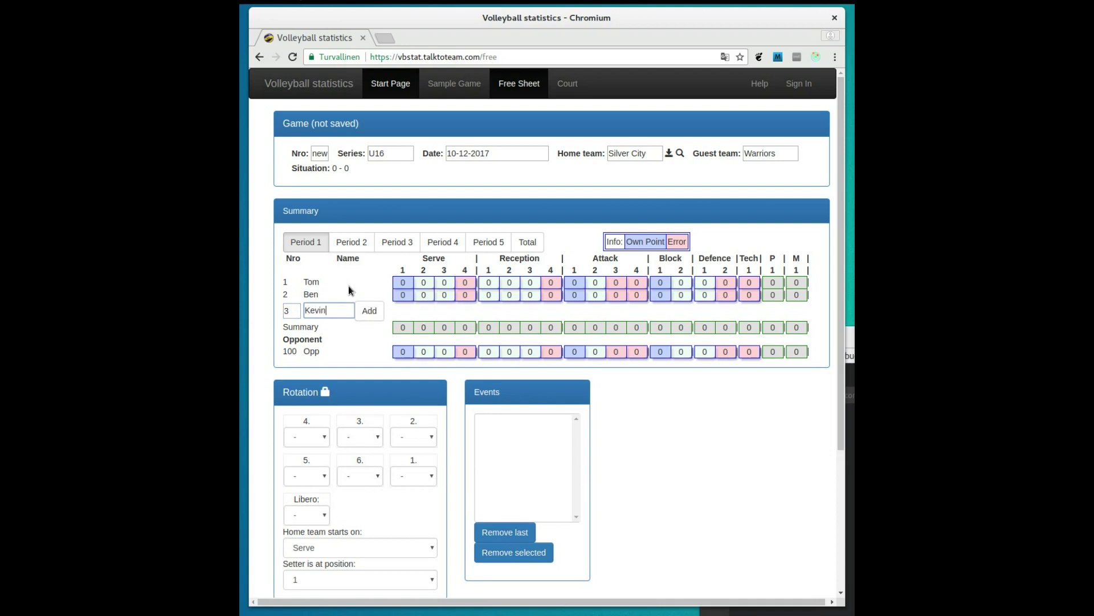
type("n")
left_click(382, 314)
- Add a home team player with number 8 and the player's first name
left_click(295, 323)
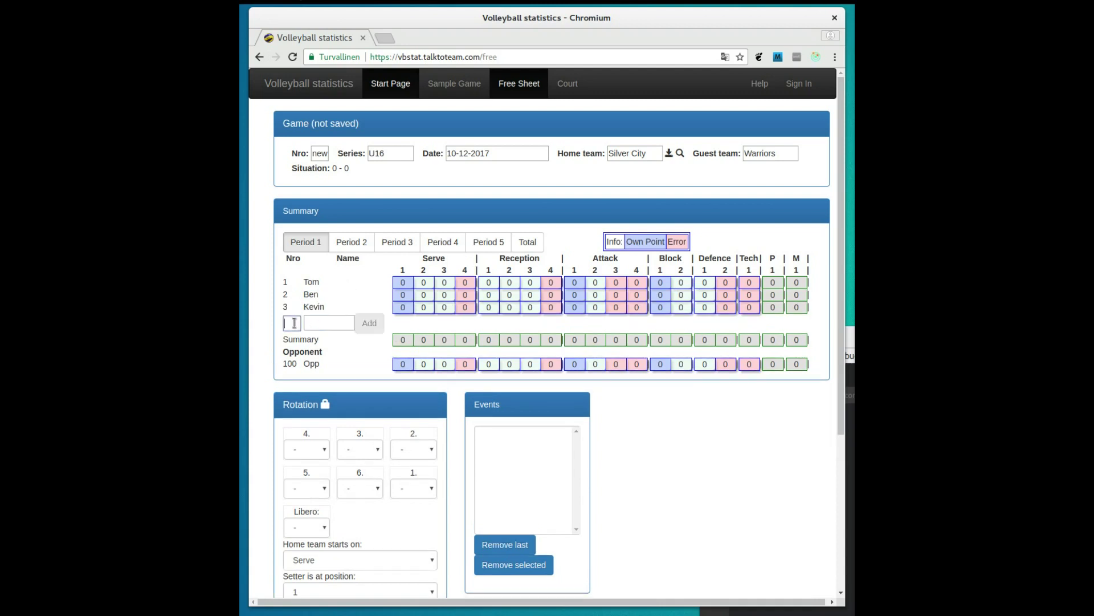
type("8")
key("Tab")
type("Arnol")
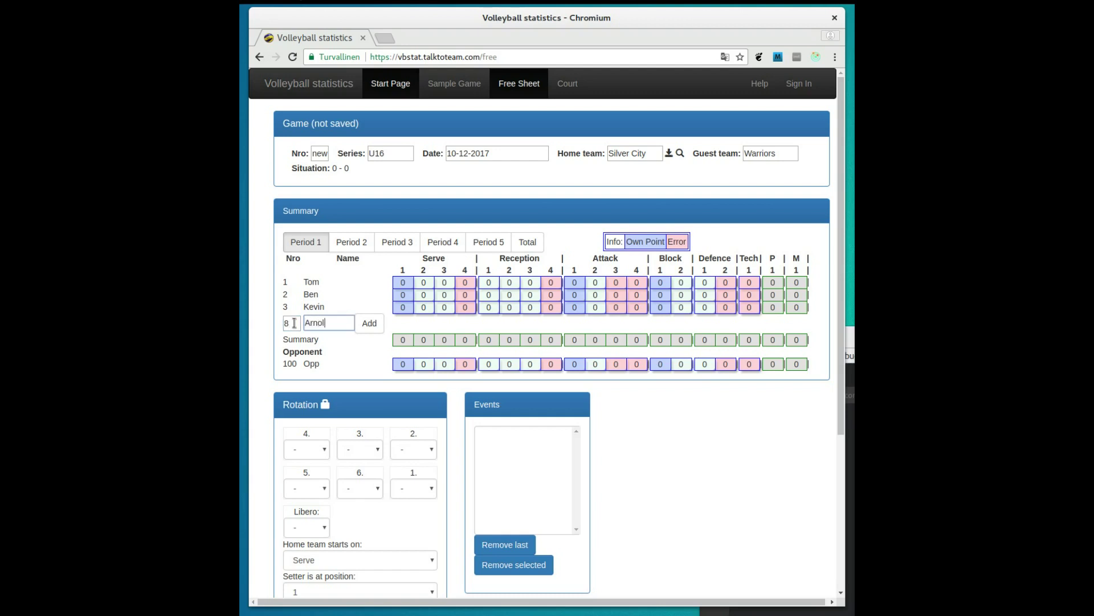
key("Tab")
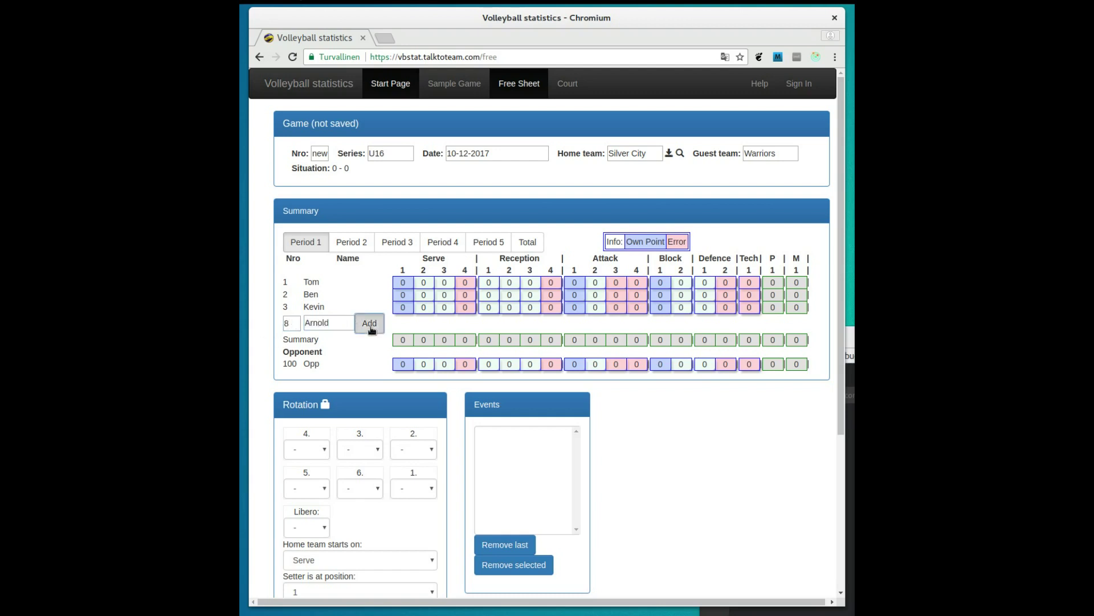
left_click(369, 329)
- Add a home team player with number 9 and the player's first name
left_click(294, 336)
type("9")
key("Tab")
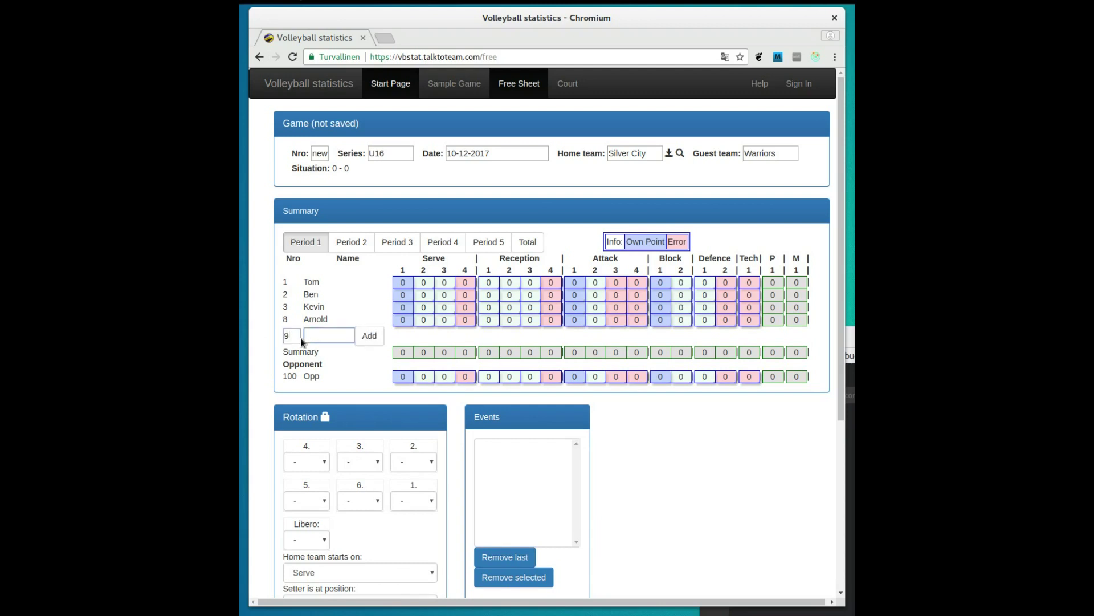
key("Tab")
key("Return")
- Add a home team player with number 10 and the player's first name
left_click(293, 348)
type("10")
key("Tab")
type("Mike")
left_click(369, 348)
- Add a home team player with number 13 and the player's first name
left_click(288, 358)
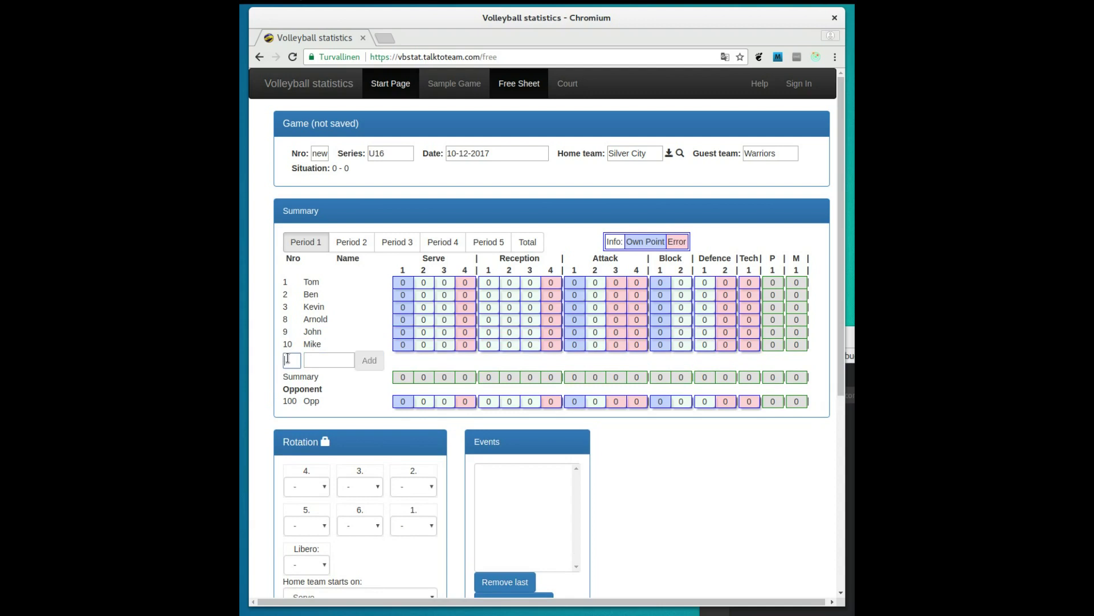
type("13")
key("Tab")
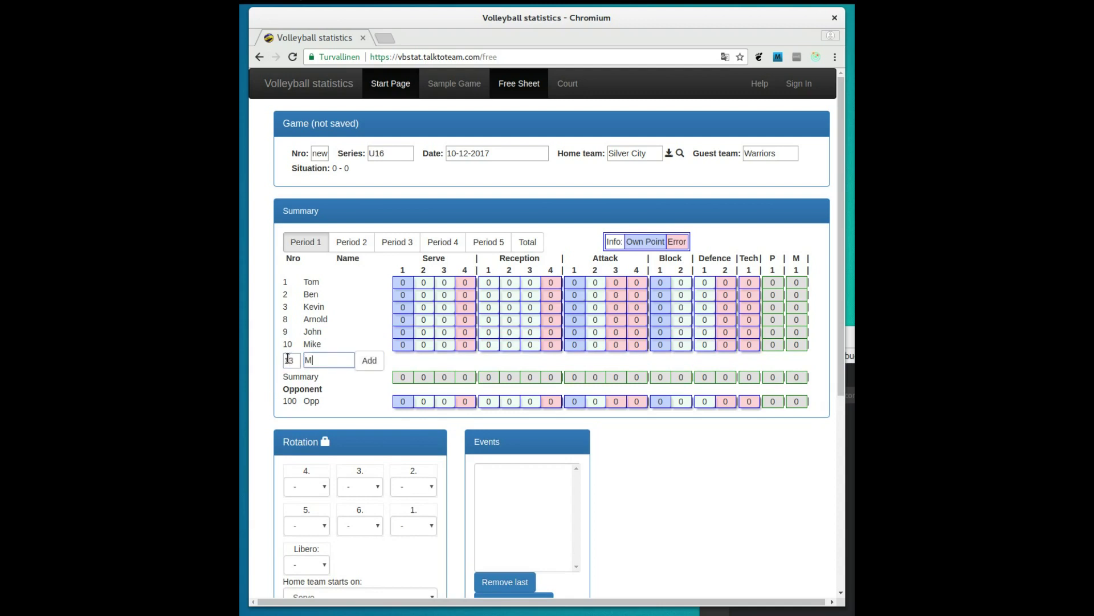
type("Matt")
left_click(370, 360)
- Add a home team player with number 15 and the player's first name
left_click(292, 373)
type("15")
key("Tab")
type("K")
type("teve")
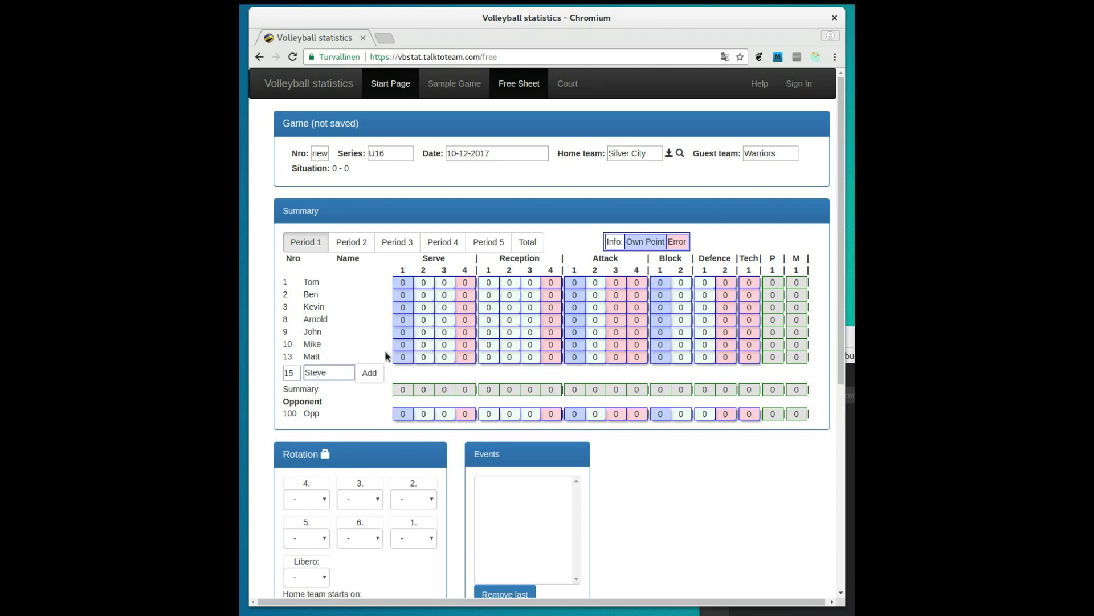
left_click(369, 373)
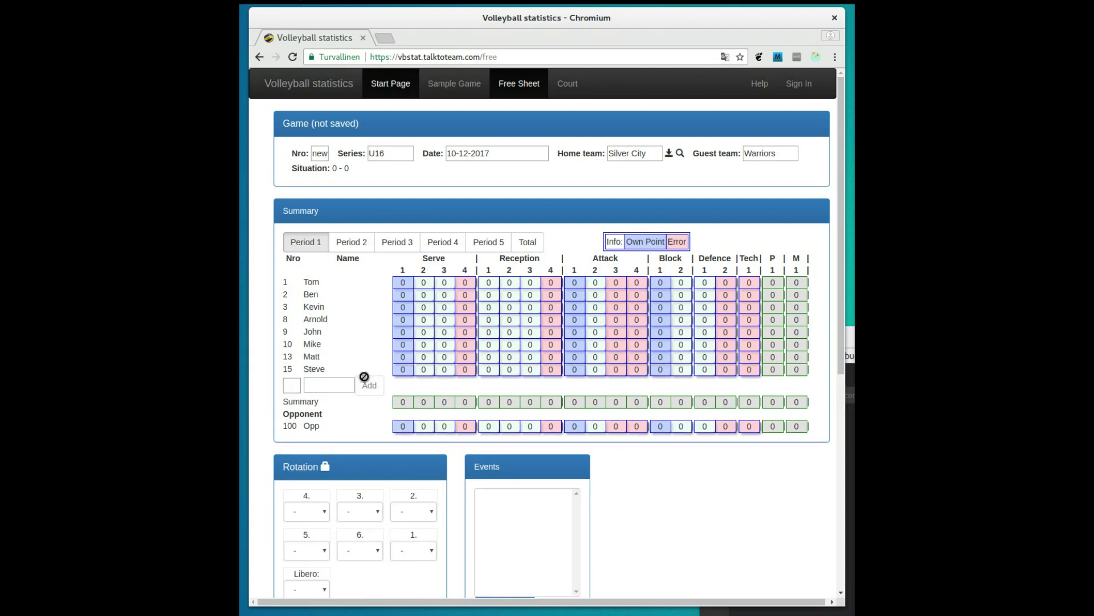
- Assign player 1 to rotation position 1 and player 3 to position 2
scroll(362, 376, "down", 2)
left_click(408, 488)
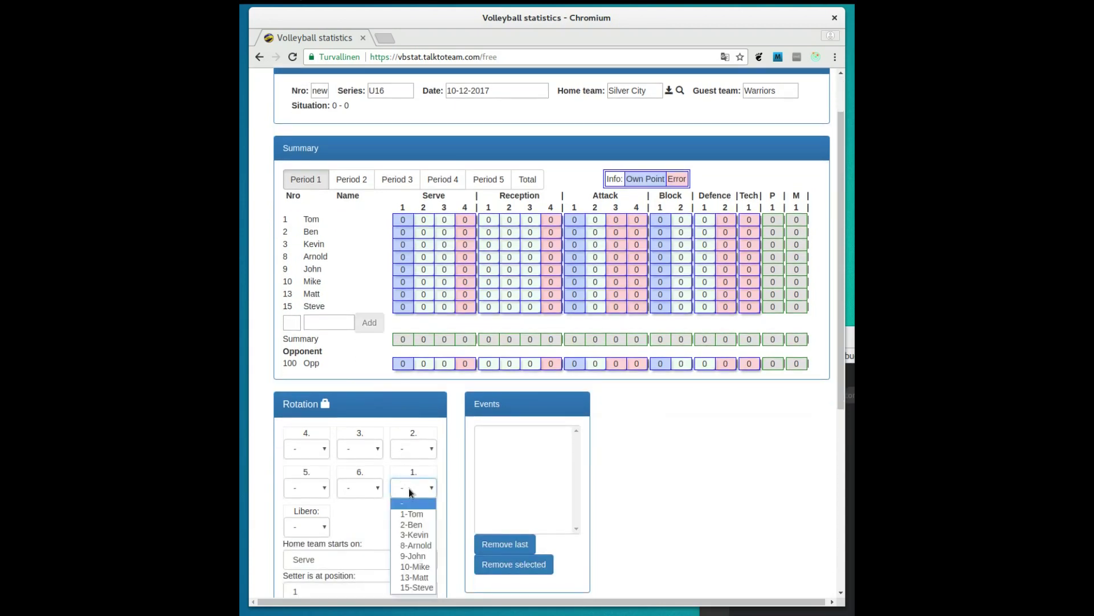
left_click(412, 514)
left_click(414, 449)
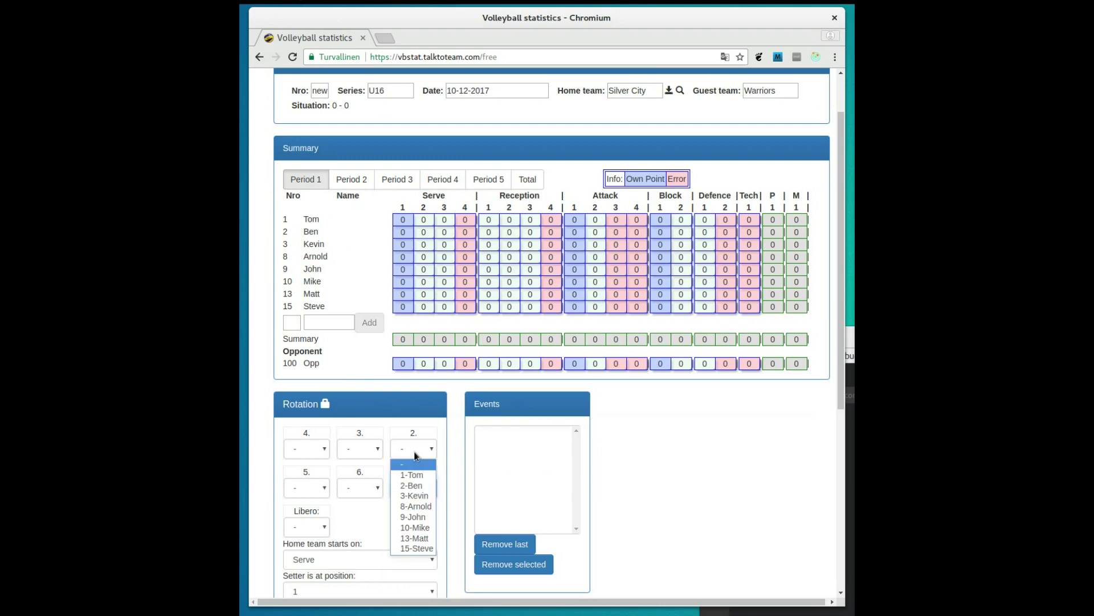
left_click(419, 496)
- Assign player 8 to rotation position 4 and player 10 to position 3
left_click(367, 449)
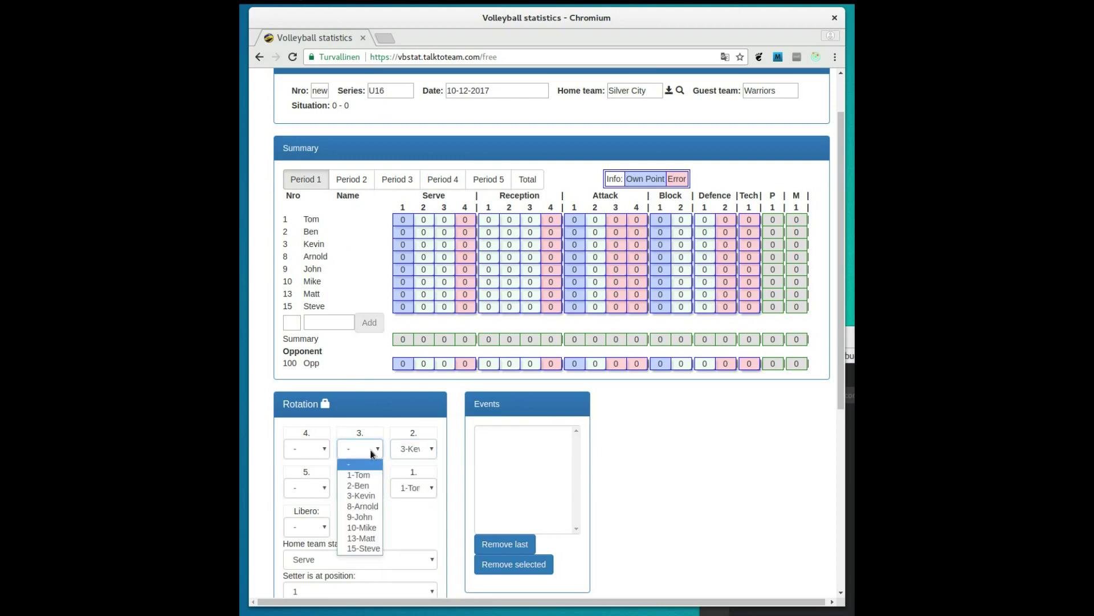
left_click(373, 506)
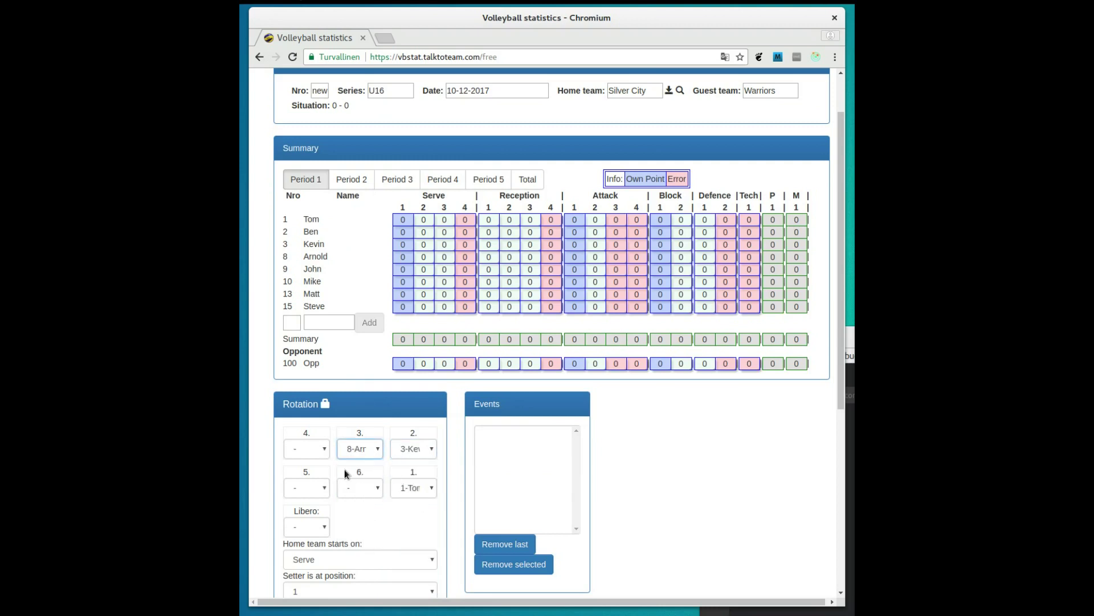
left_click(313, 446)
left_click(311, 507)
left_click(354, 454)
left_click(359, 527)
- Assign player 13 to rotation position 5 and player 15 to position 6
left_click(313, 488)
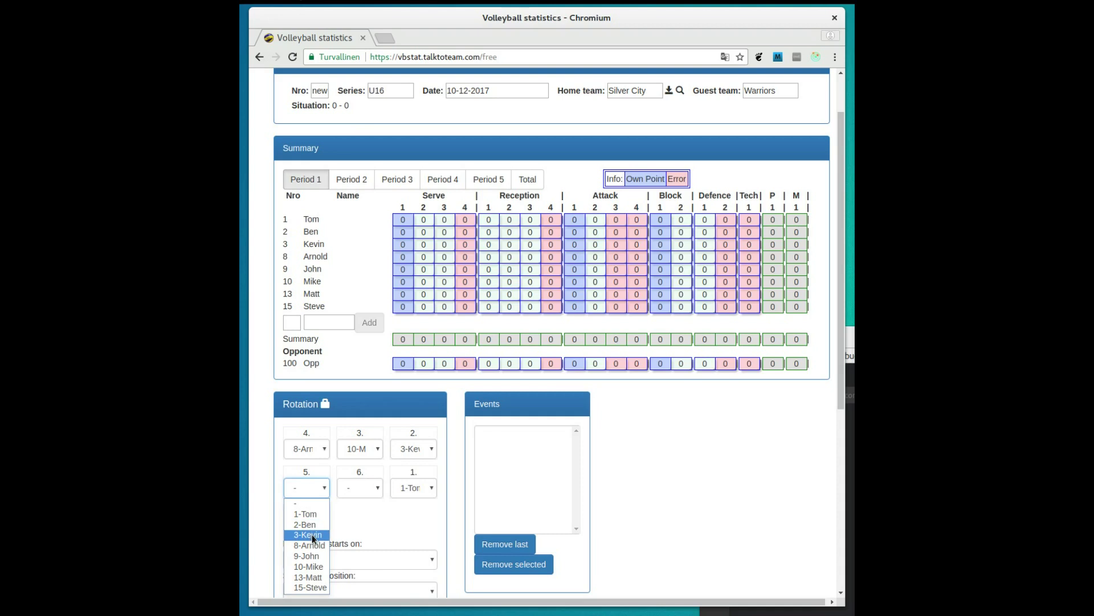
left_click(321, 576)
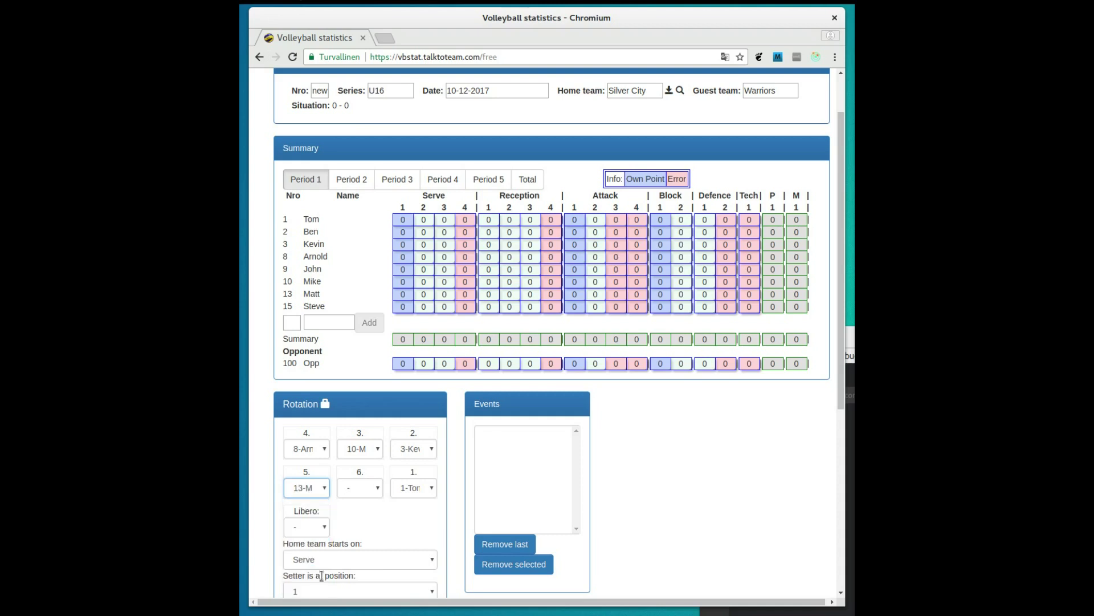
left_click(369, 489)
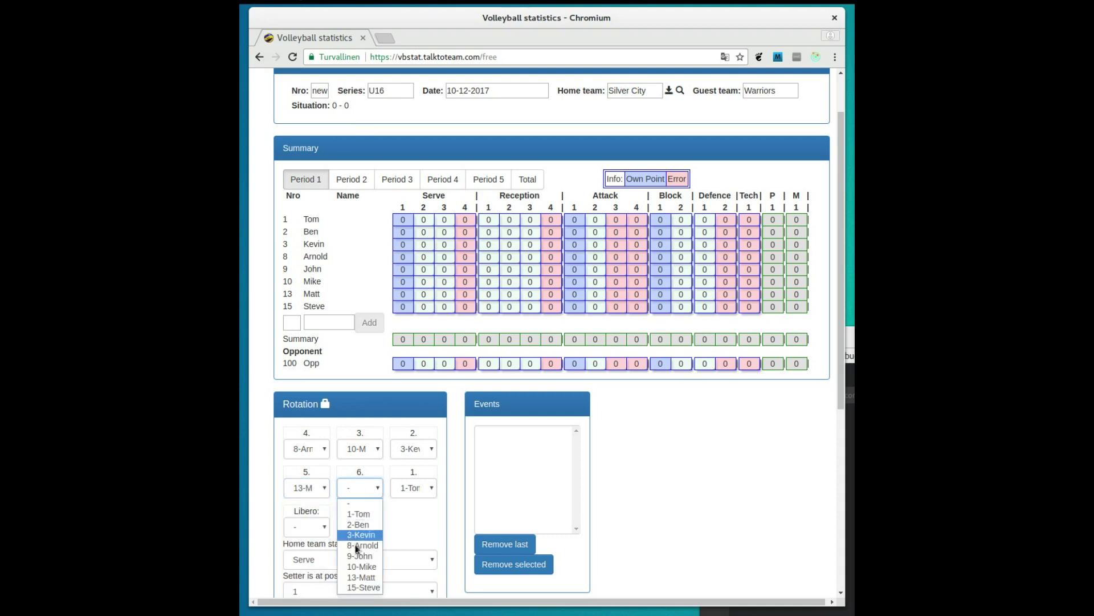
left_click(357, 584)
- Set player 2 as the libero and lock the starting rotation
left_click(314, 530)
left_click(304, 447)
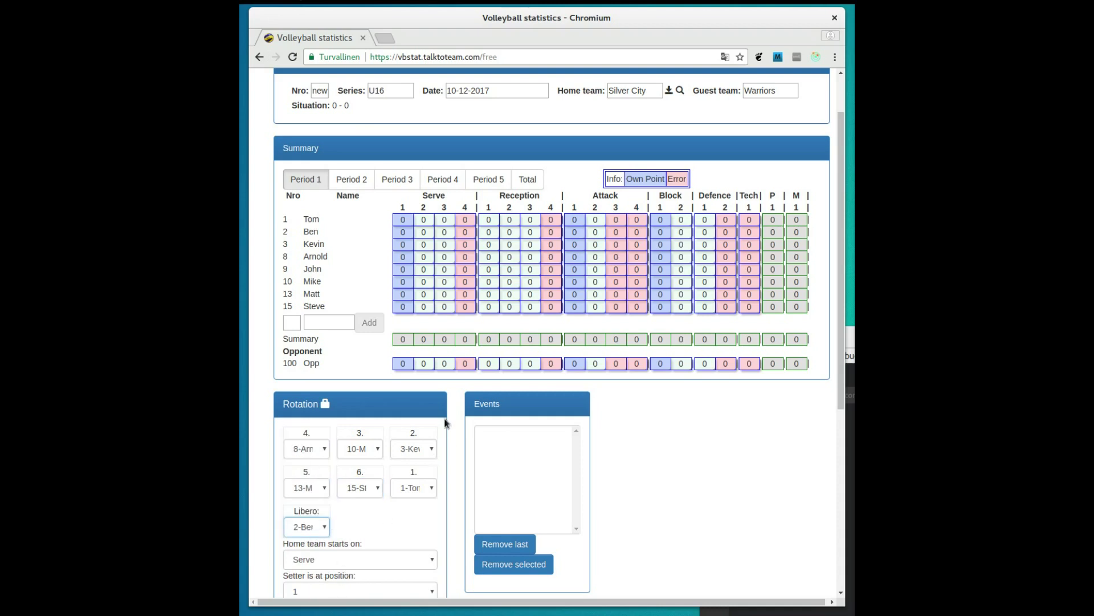
left_click(325, 404)
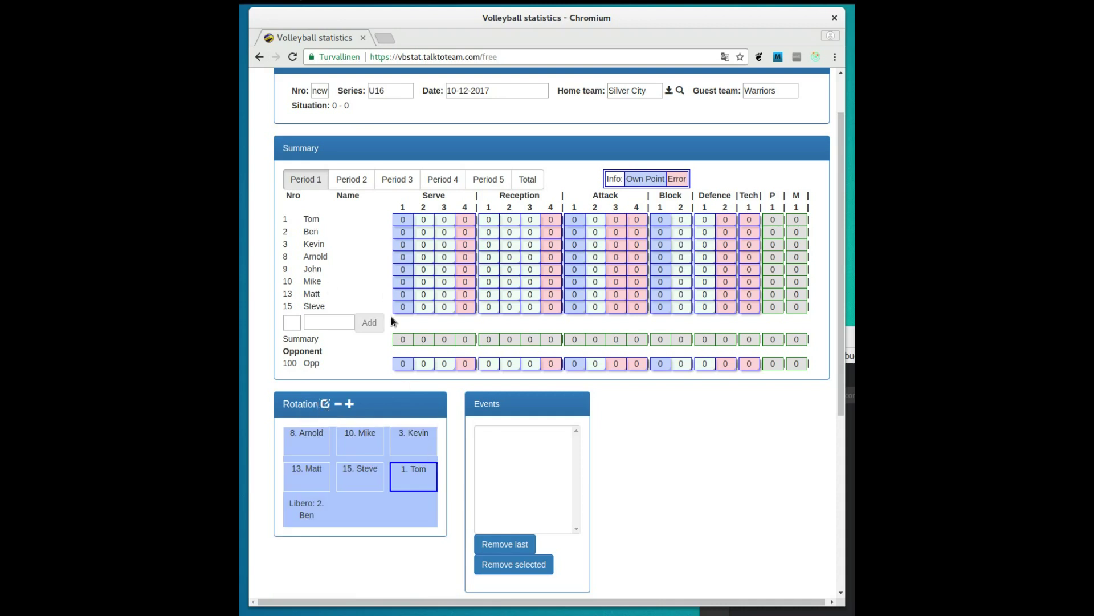
- Record a serve 1 and a serve 3 for player 1 and an attack 1 for the opponent in Period 1
left_click(403, 221)
left_click(445, 221)
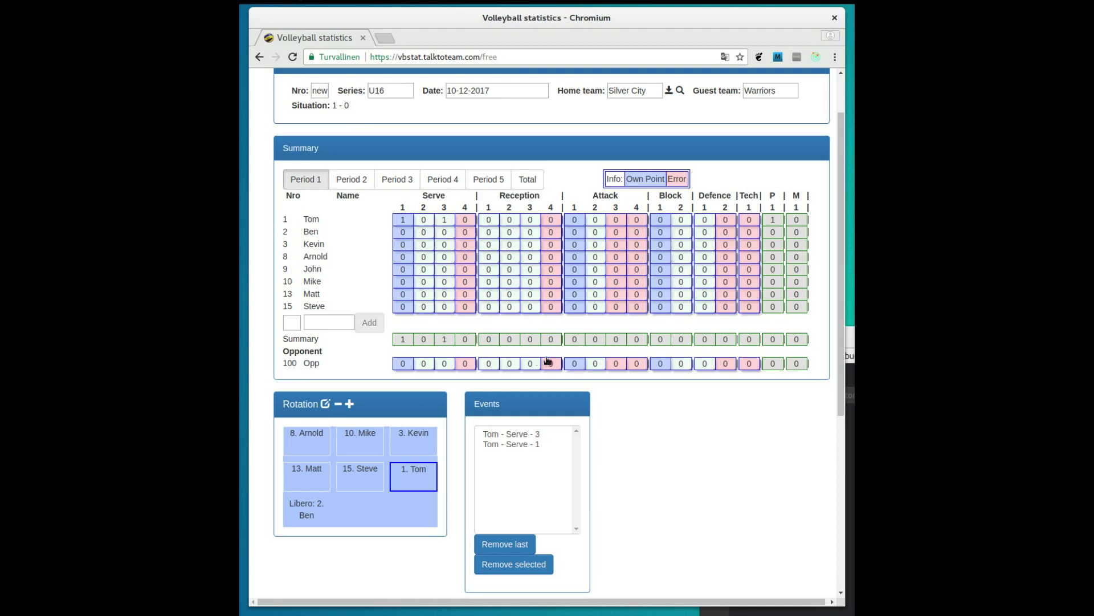
left_click(576, 365)
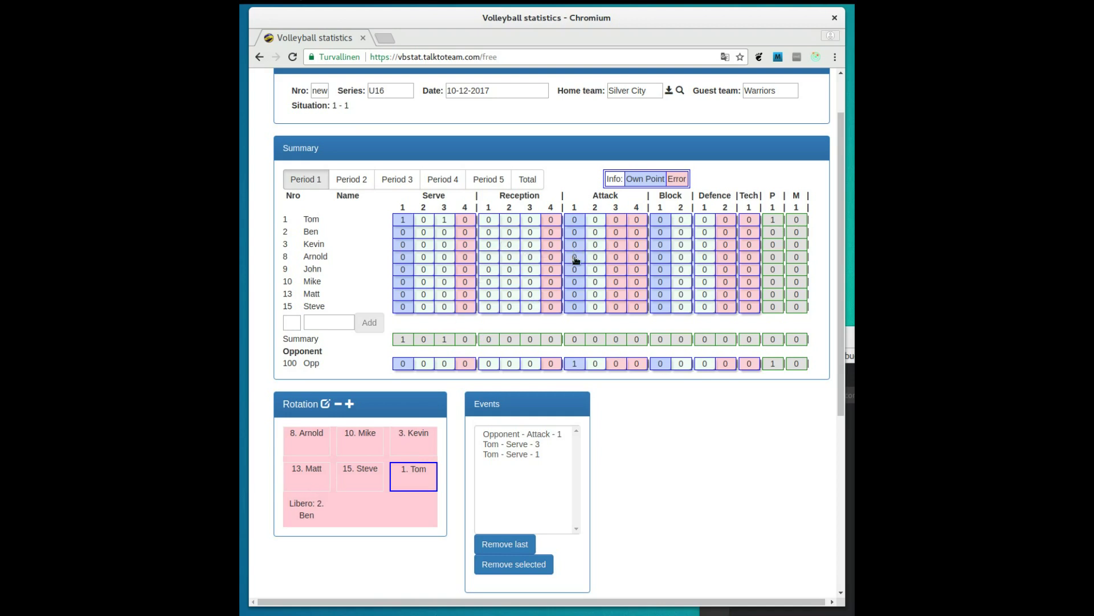
- Record a reception 2 for player 13, an attack 1 for player 8 and a serve 4 for player 3
left_click(509, 295)
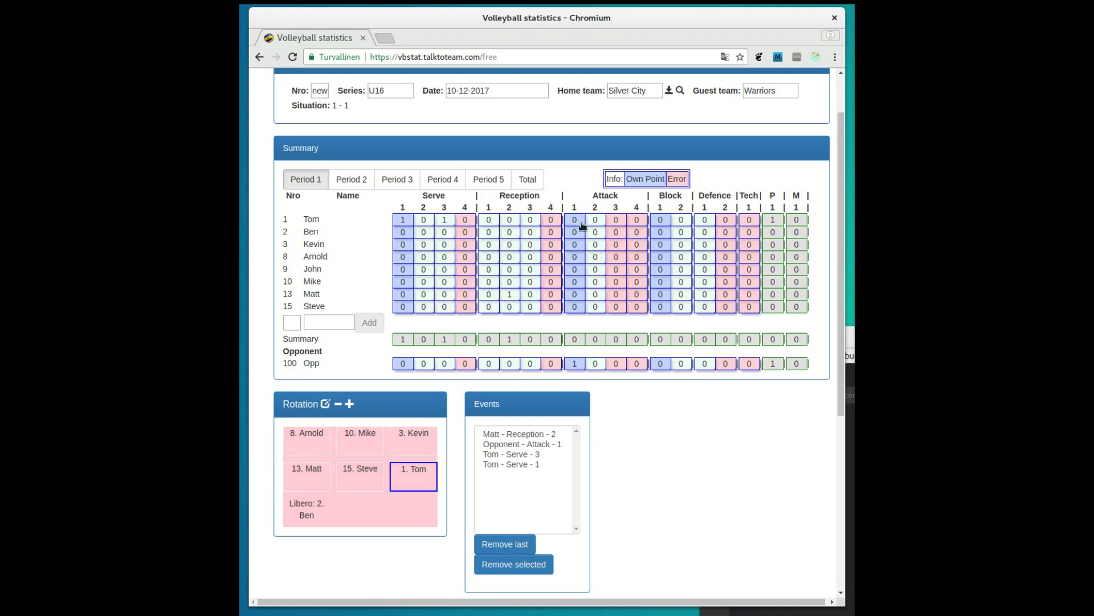
left_click(577, 258)
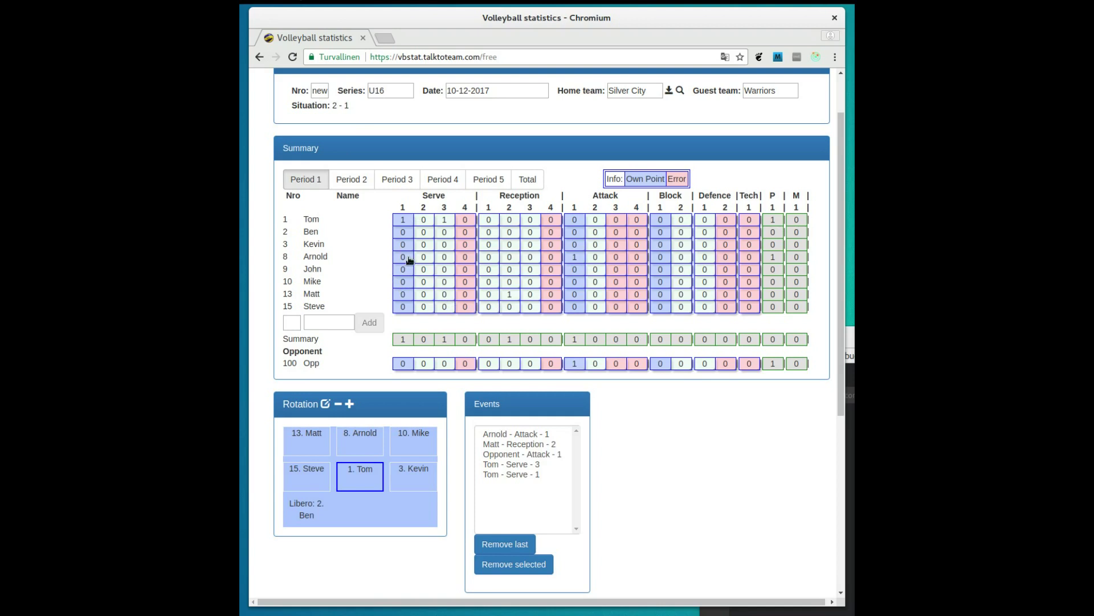
left_click(465, 247)
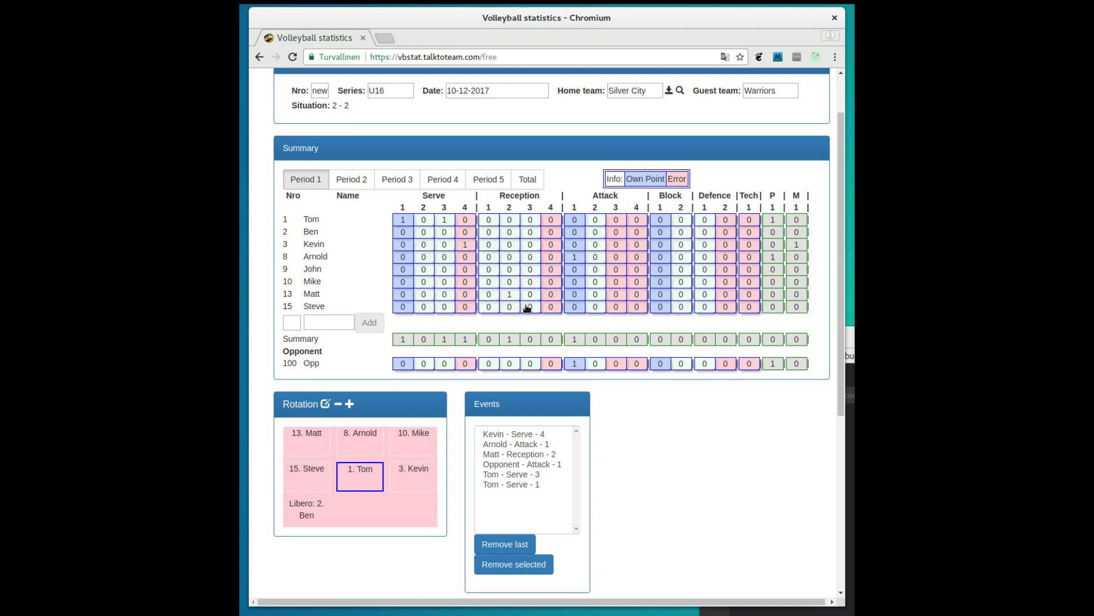
- Record a reception 4 and a reception 2 for player 15, followed by an attack 1 for player 13
left_click(551, 307)
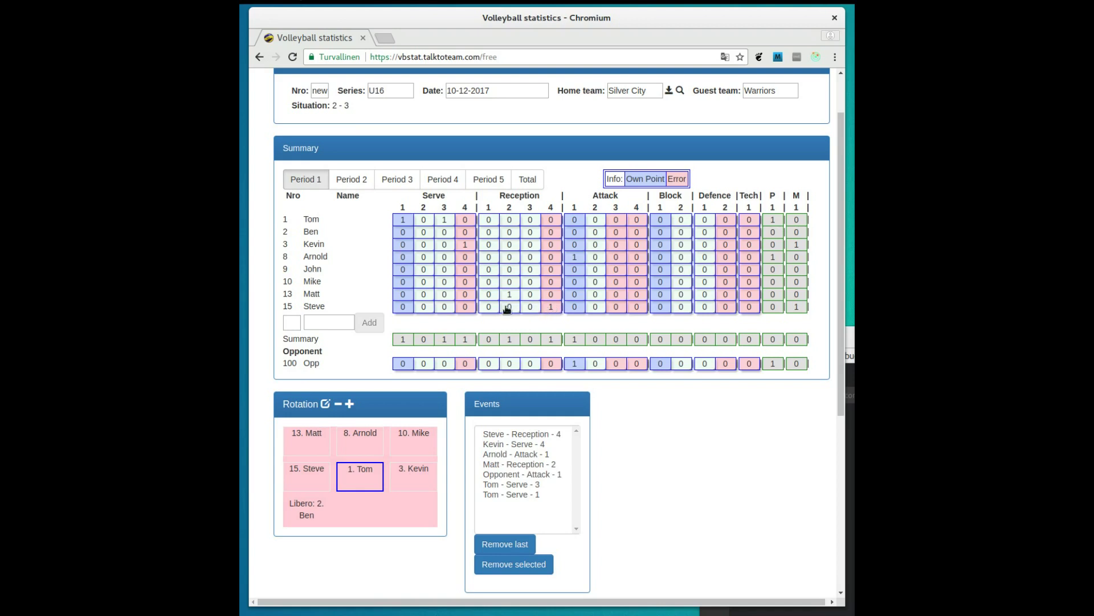
left_click(509, 308)
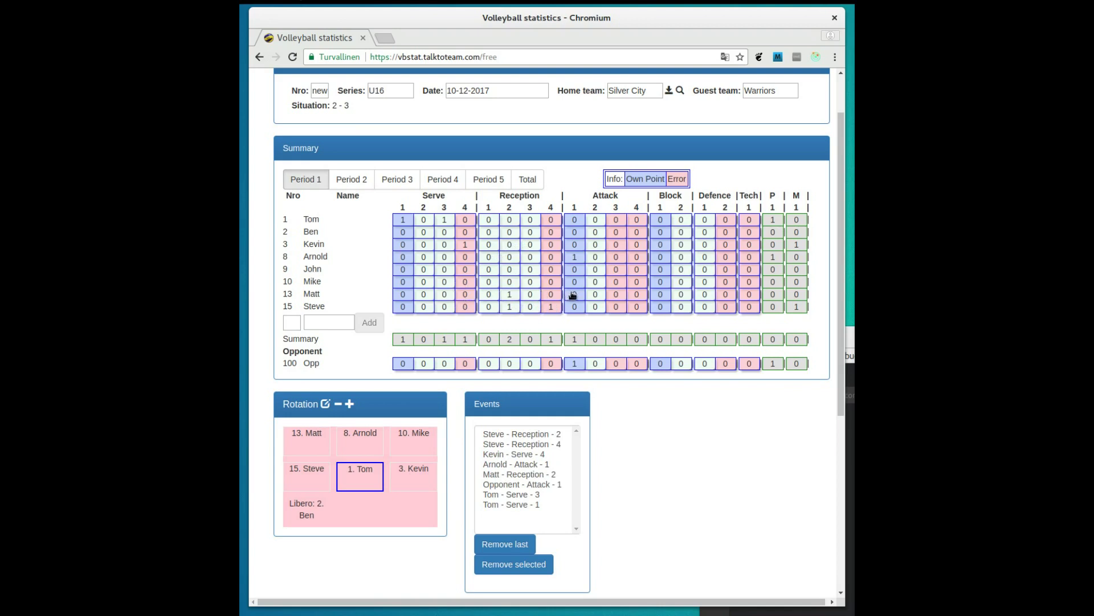
left_click(573, 295)
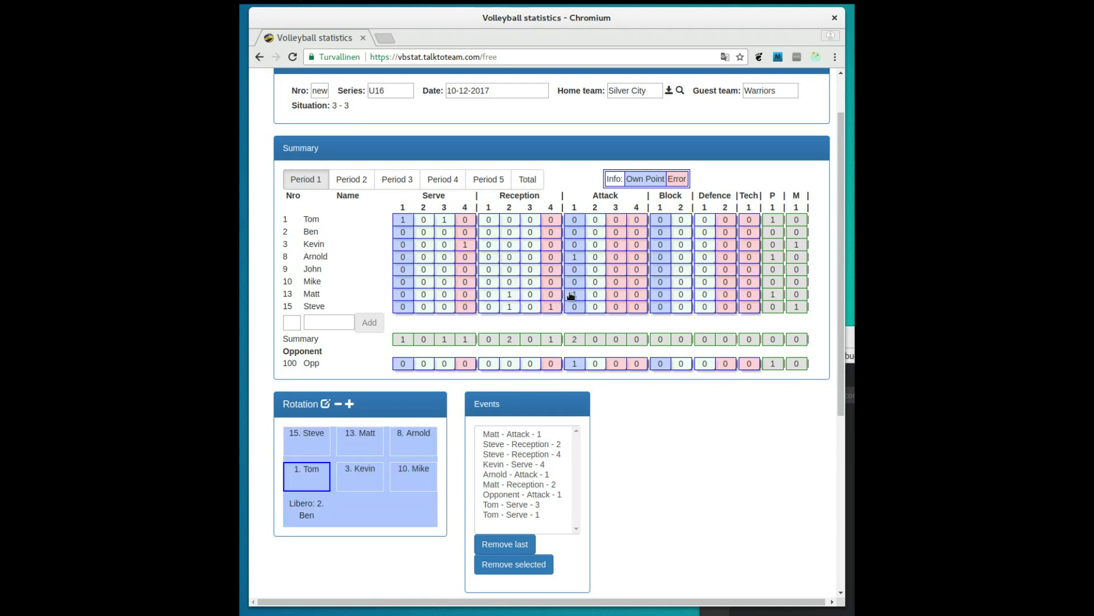
- Review the serve, reception, attack and points statistics of each player
scroll(483, 444, "down", 5)
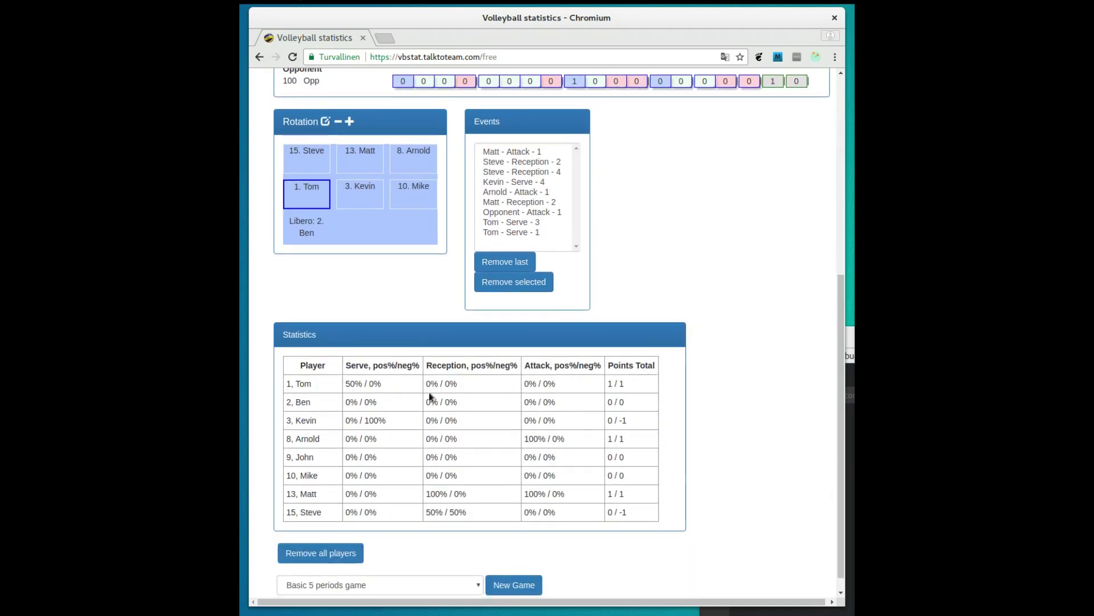
scroll(615, 410, "up", 1)
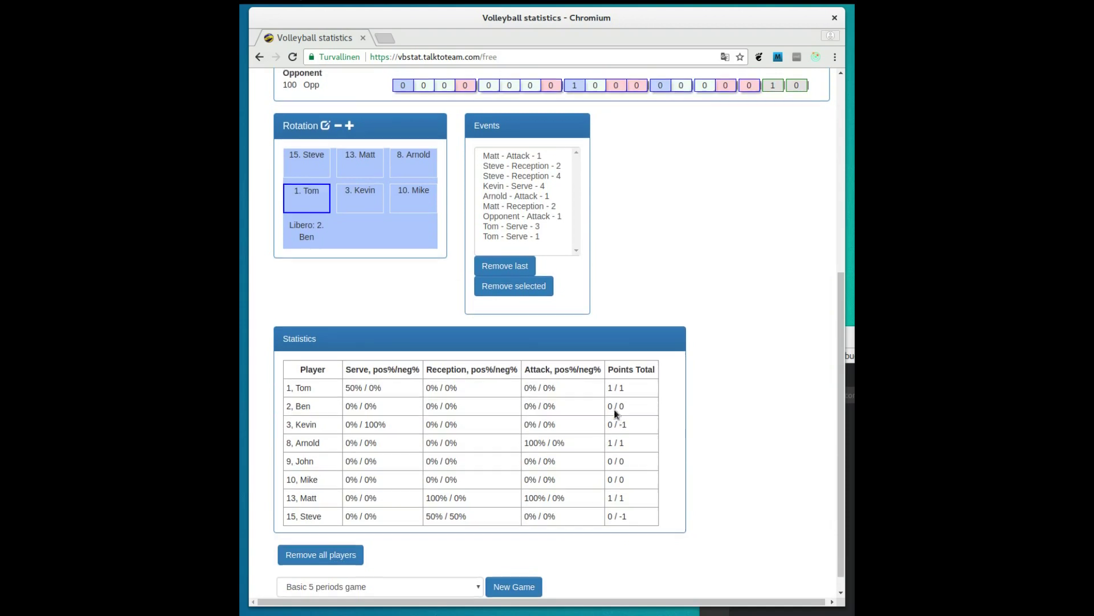
scroll(615, 413, "up", 6)
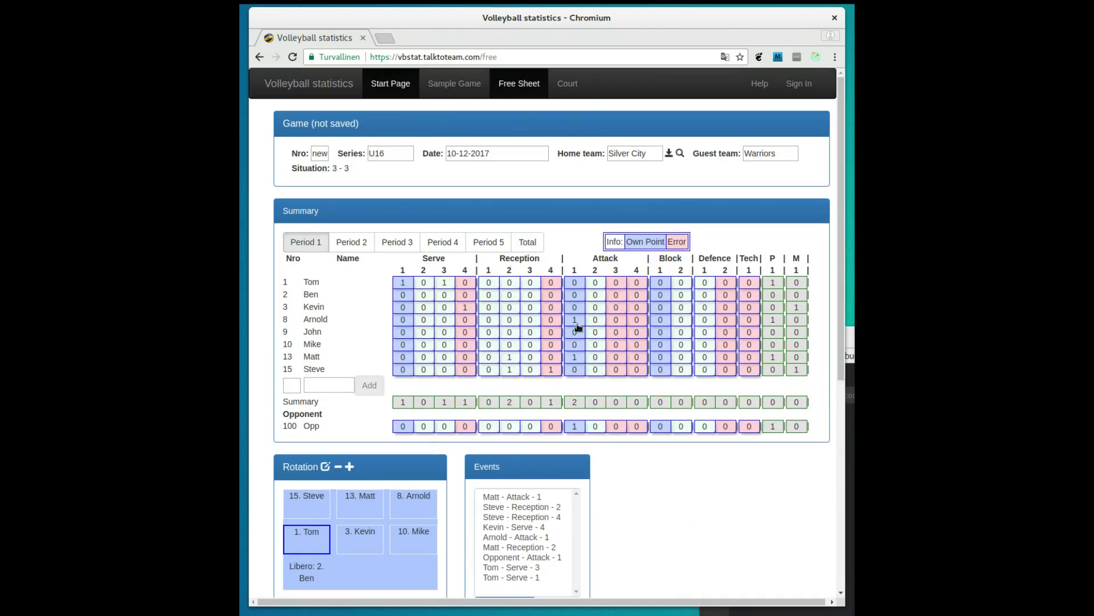
- Open the sign-in page
left_click(785, 86)
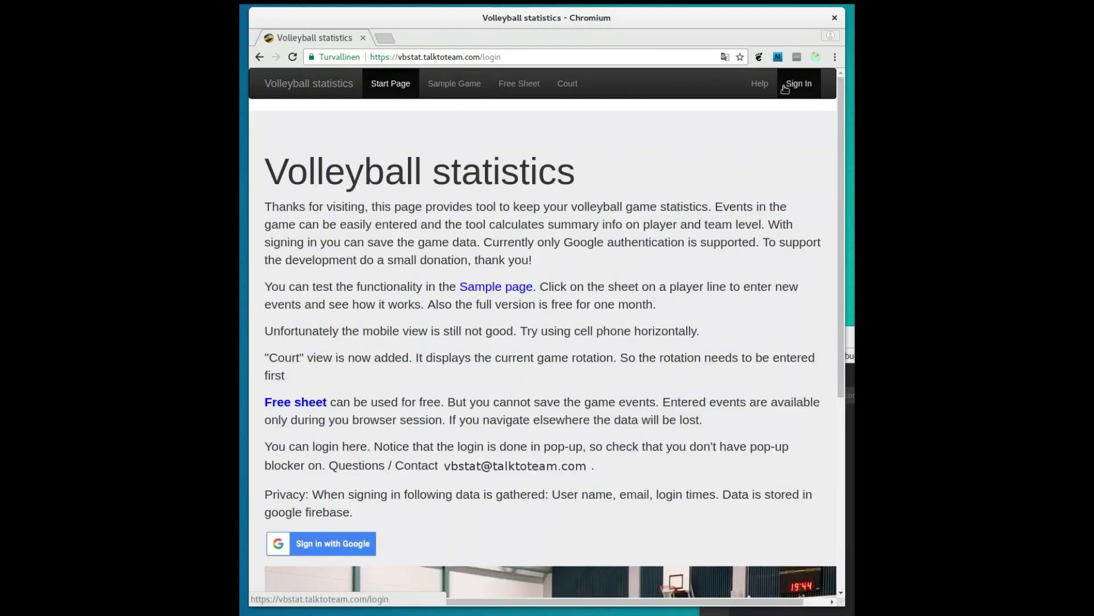
- Sign in to the volleyball statistics site with the Google account
left_click(346, 542)
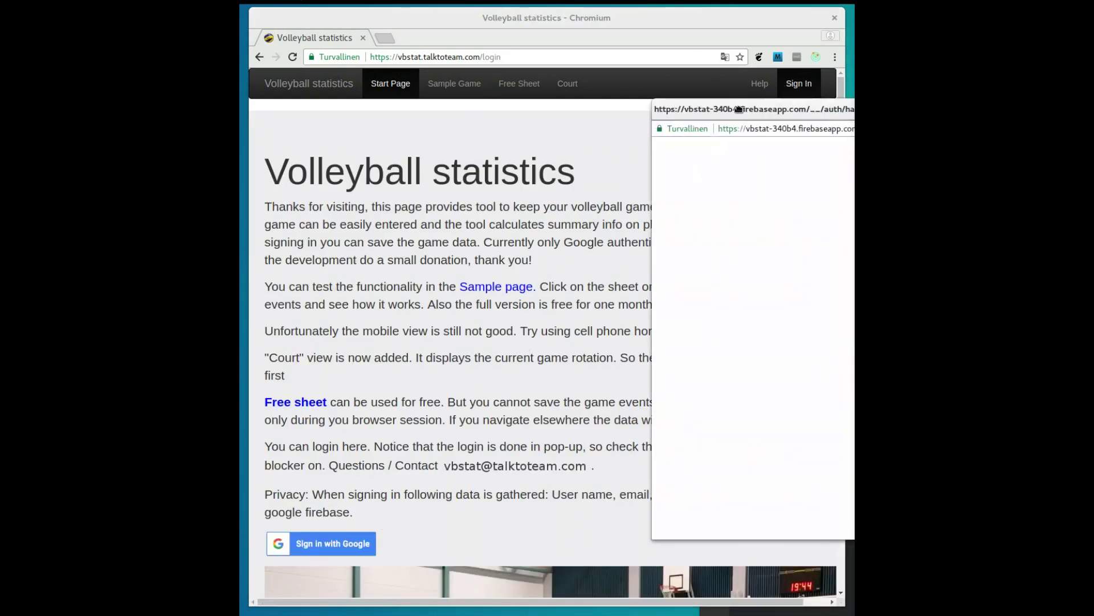
left_click_drag(744, 112, 554, 128)
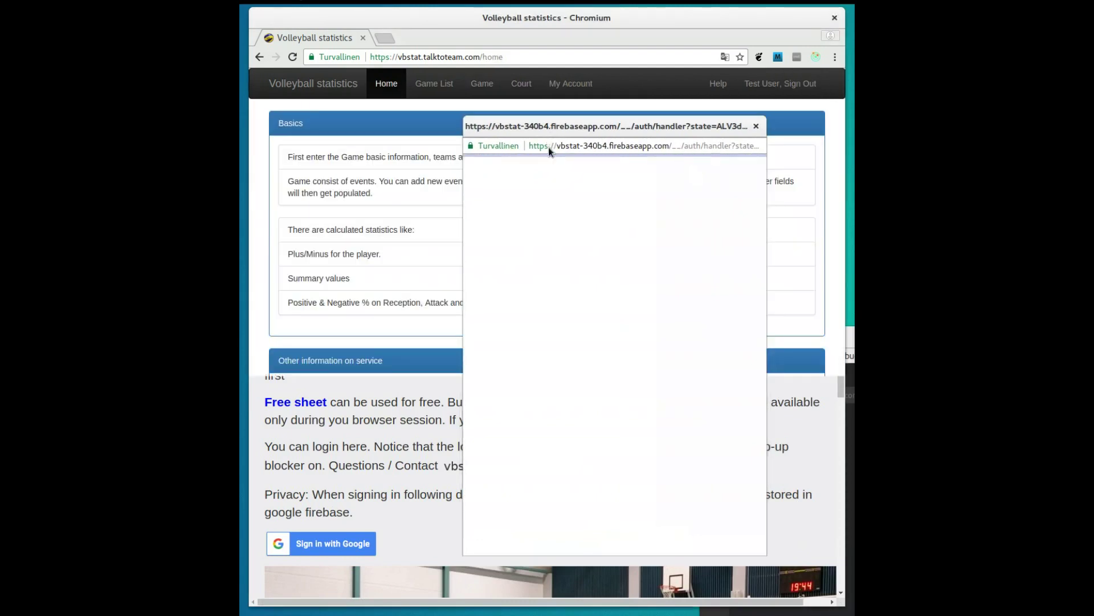
- Create a new Basic 5 periods game from the game list and open the saved teams for the home team
left_click(450, 87)
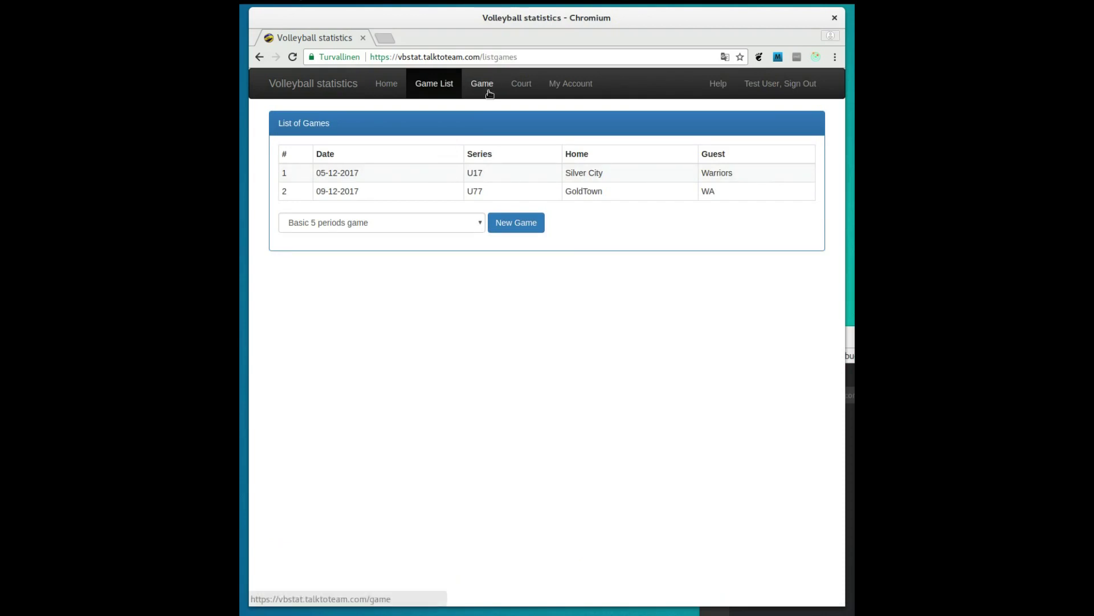
left_click(531, 222)
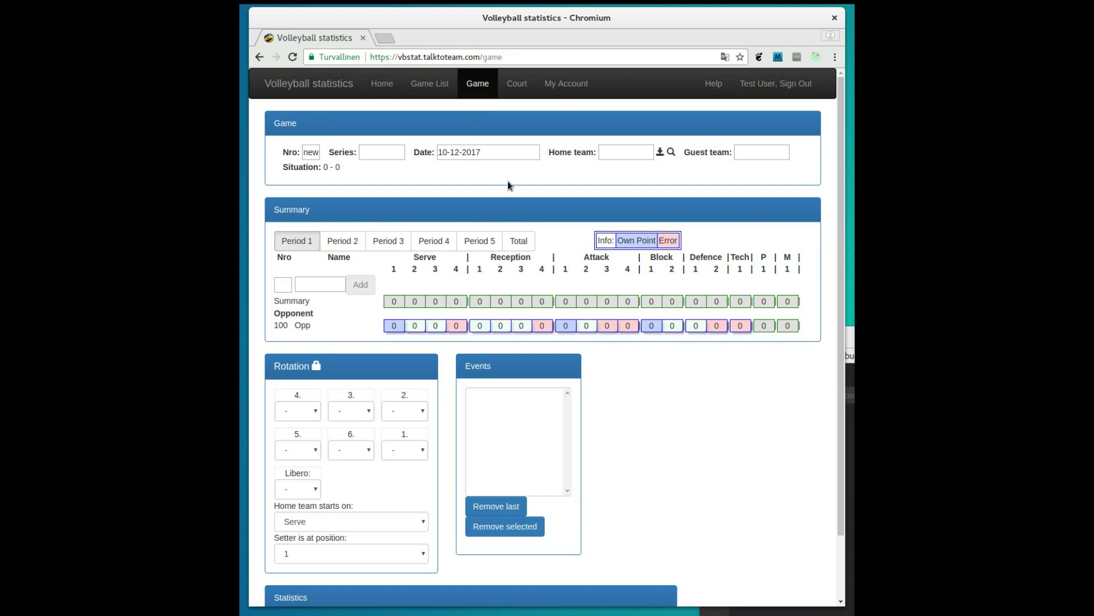
left_click(672, 153)
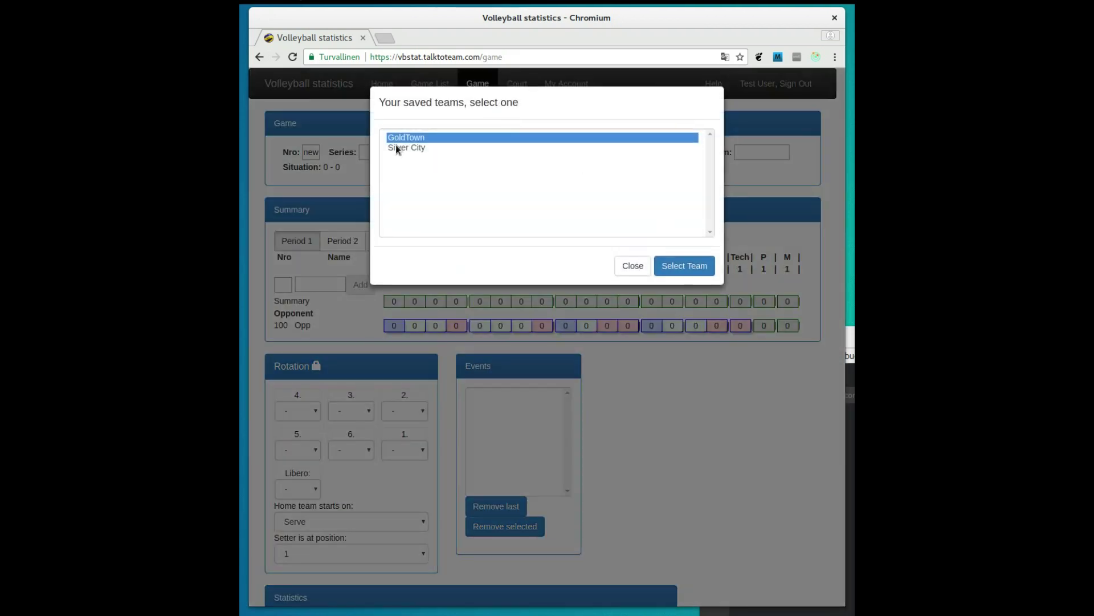
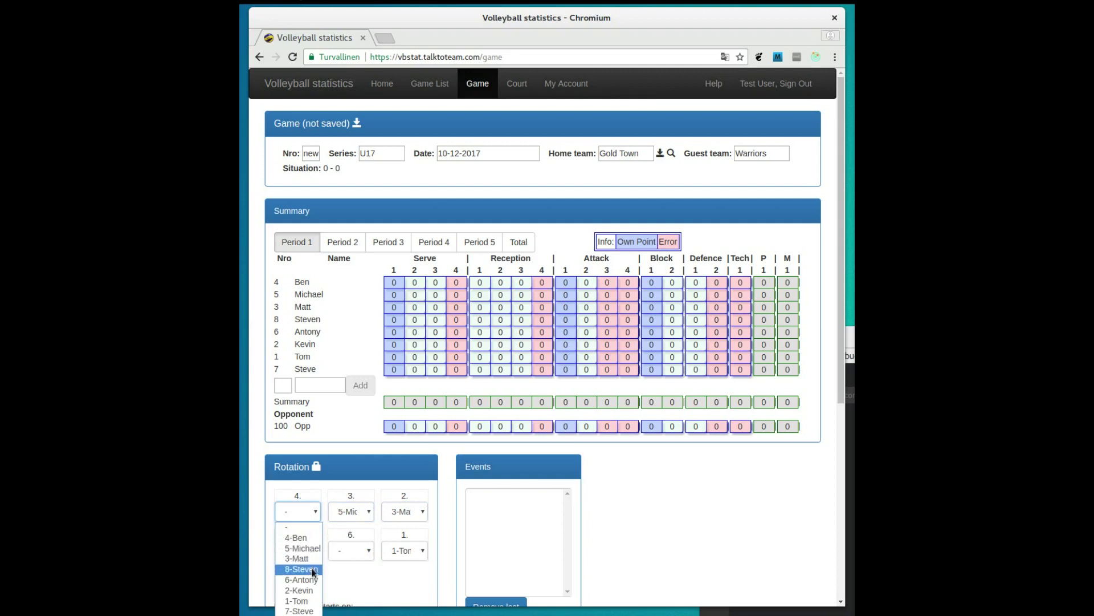
- Assign player 8 to position 4, player 6 to position 5, player 7 to position 6 and player 2 as libero, and lock the rotation
left_click(310, 572)
left_click(305, 552)
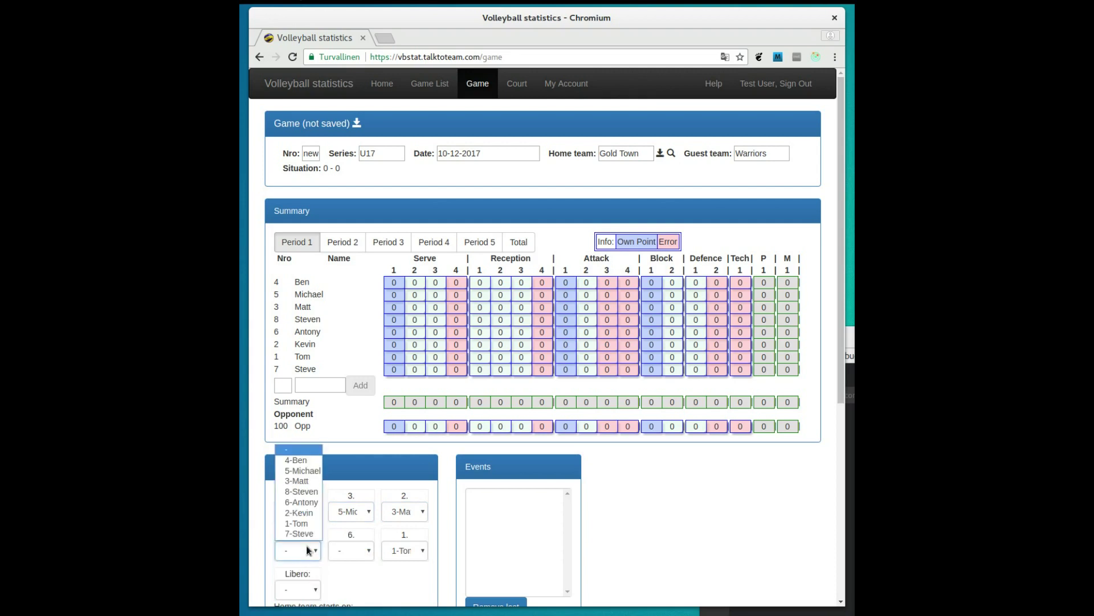
left_click(302, 502)
left_click(349, 551)
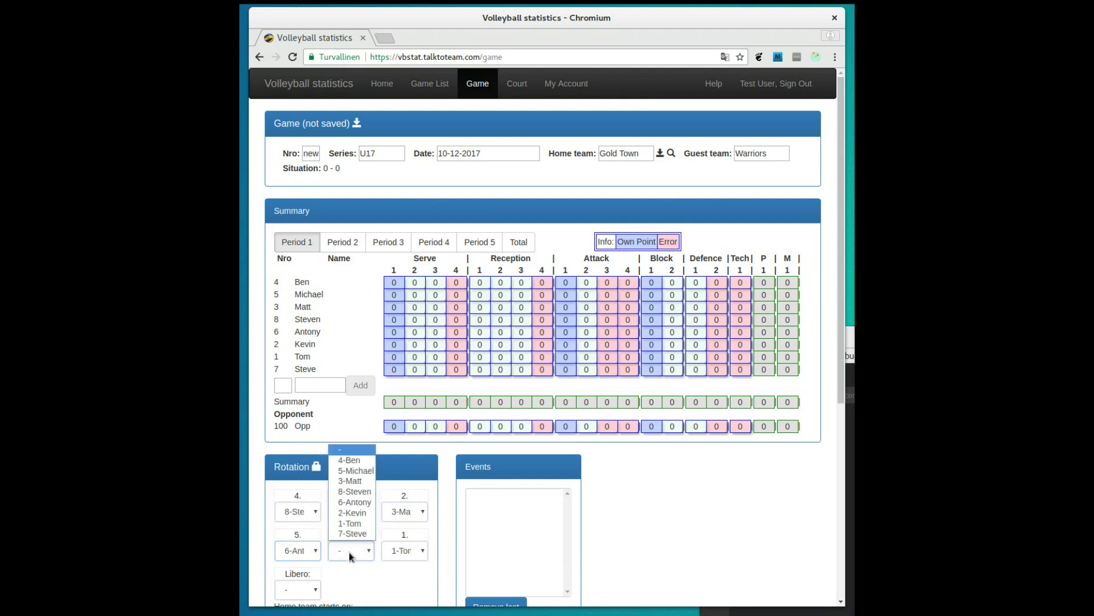
left_click(348, 532)
left_click(298, 587)
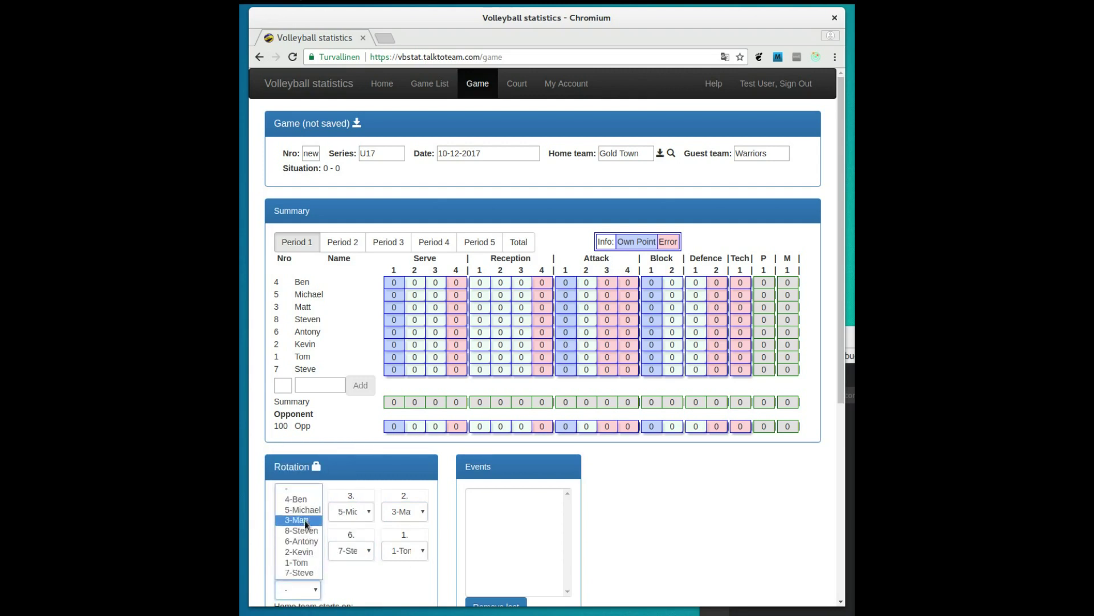
left_click(311, 552)
scroll(340, 538, "down", 1)
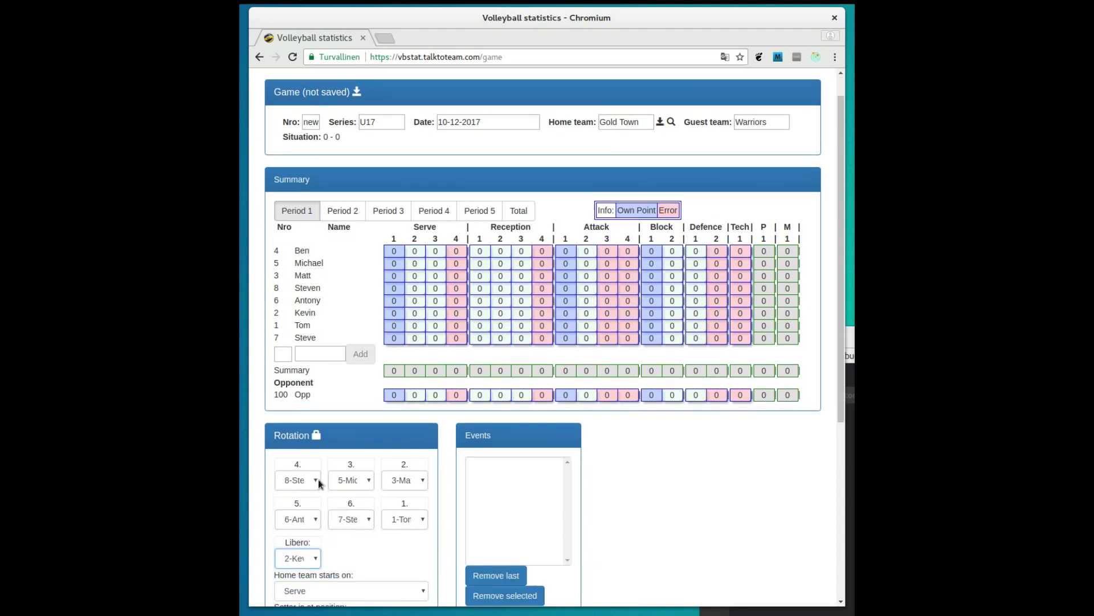
left_click(317, 438)
- Open the court view and record a serve 1 for player 1 with a path deep into the opponent's far corner
scroll(317, 438, "up", 1)
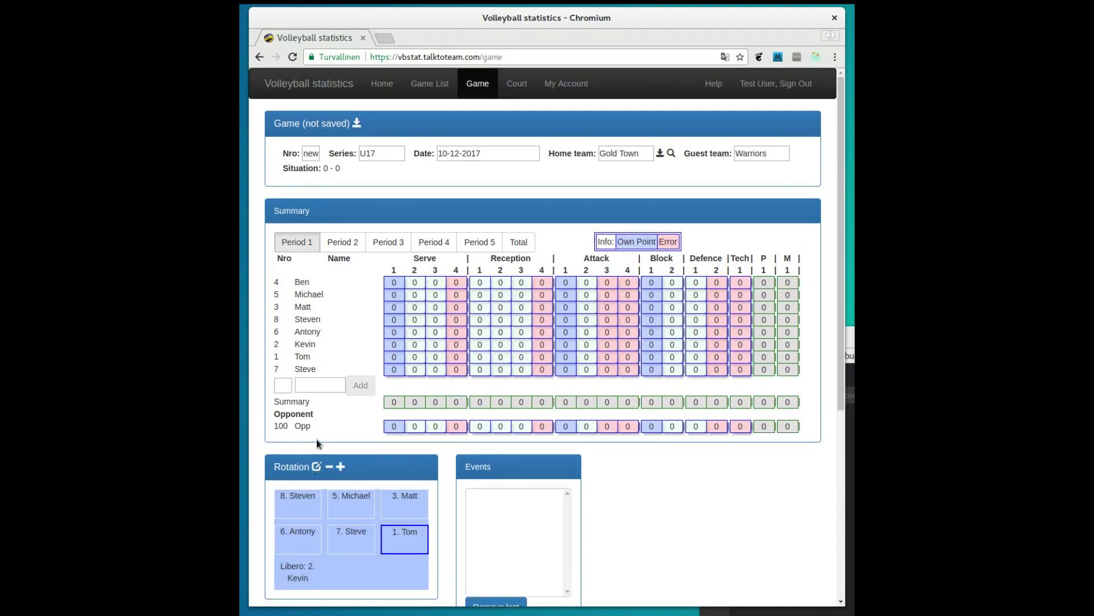
left_click(519, 84)
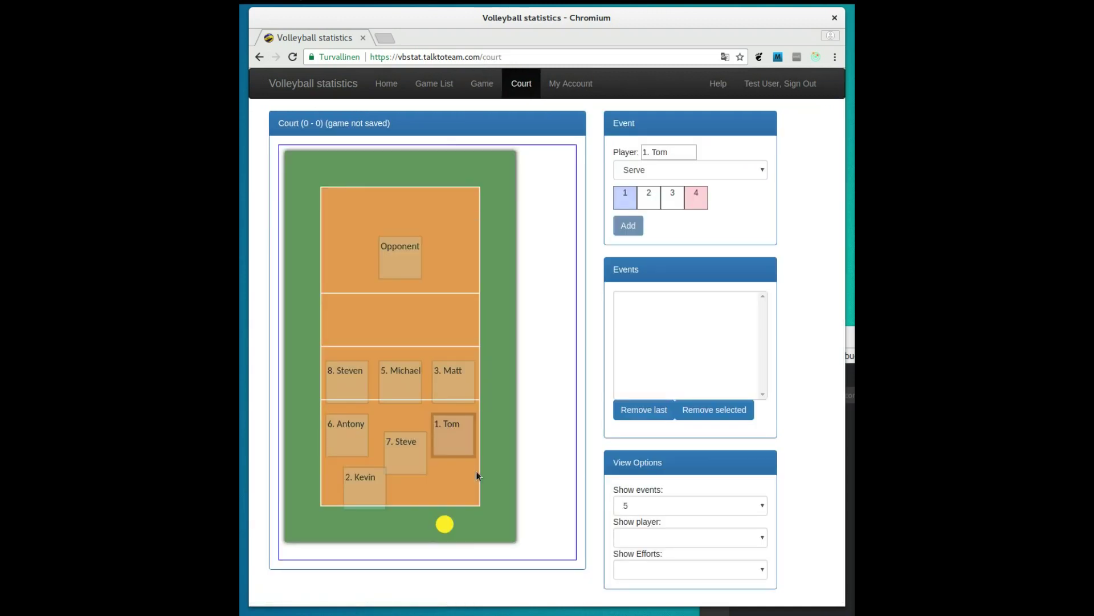
left_click_drag(466, 486, 471, 199)
left_click(622, 201)
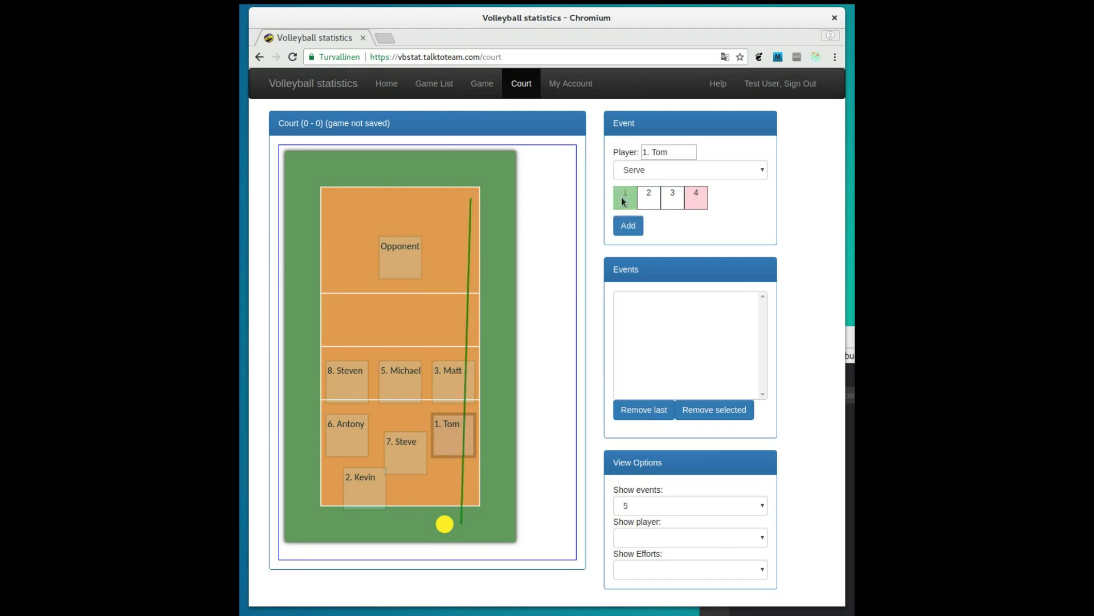
left_click(626, 225)
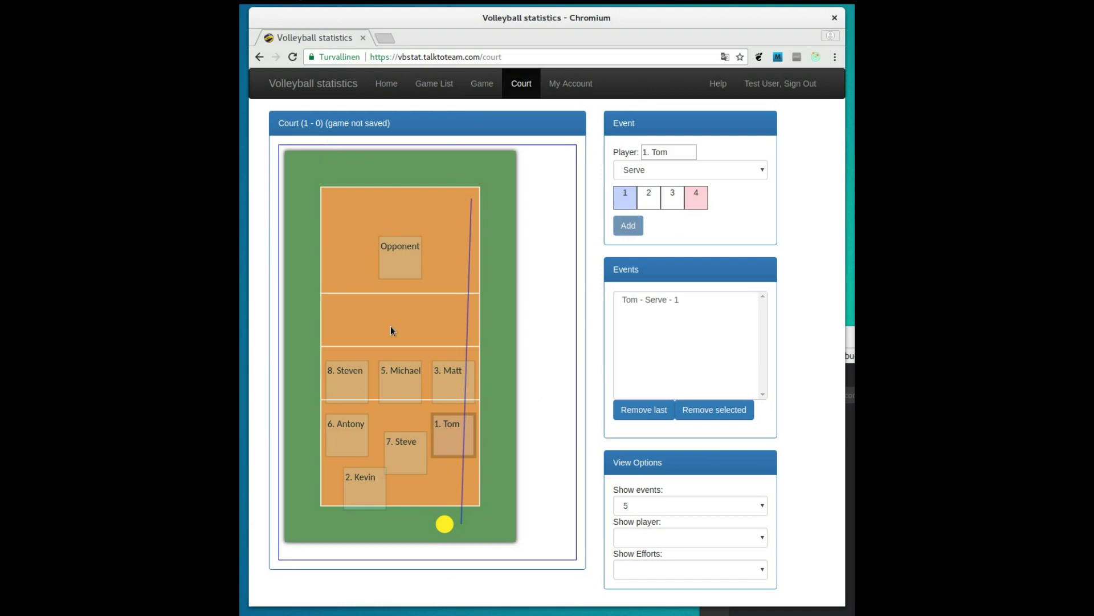
- Record a serve 2 for player 1 and an attack 2 for the opponent, drawing each ball path on the court
left_click_drag(451, 523, 449, 292)
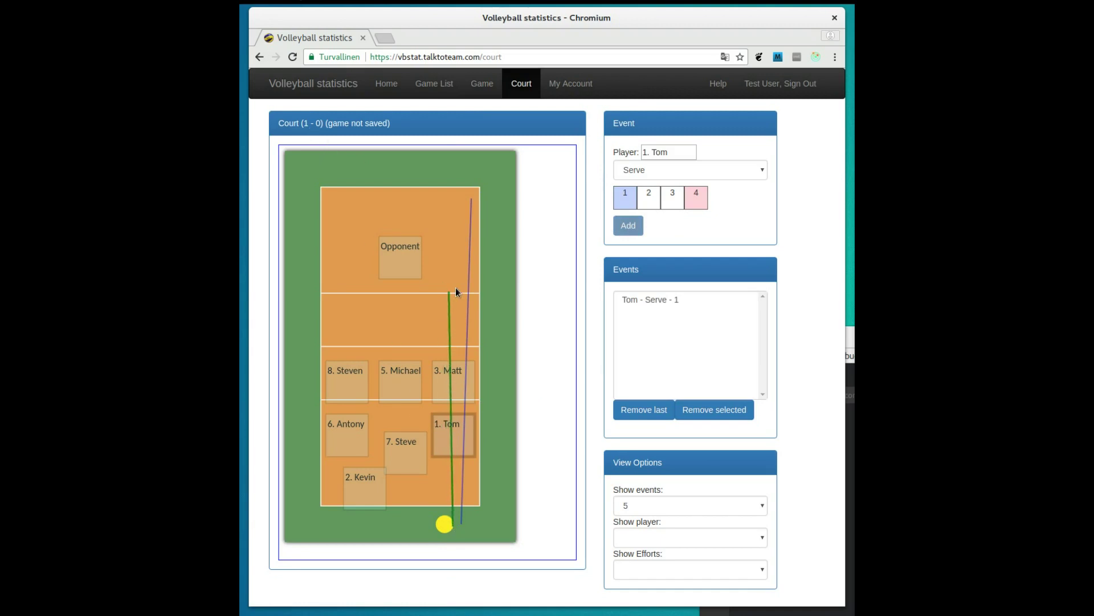
left_click(629, 227)
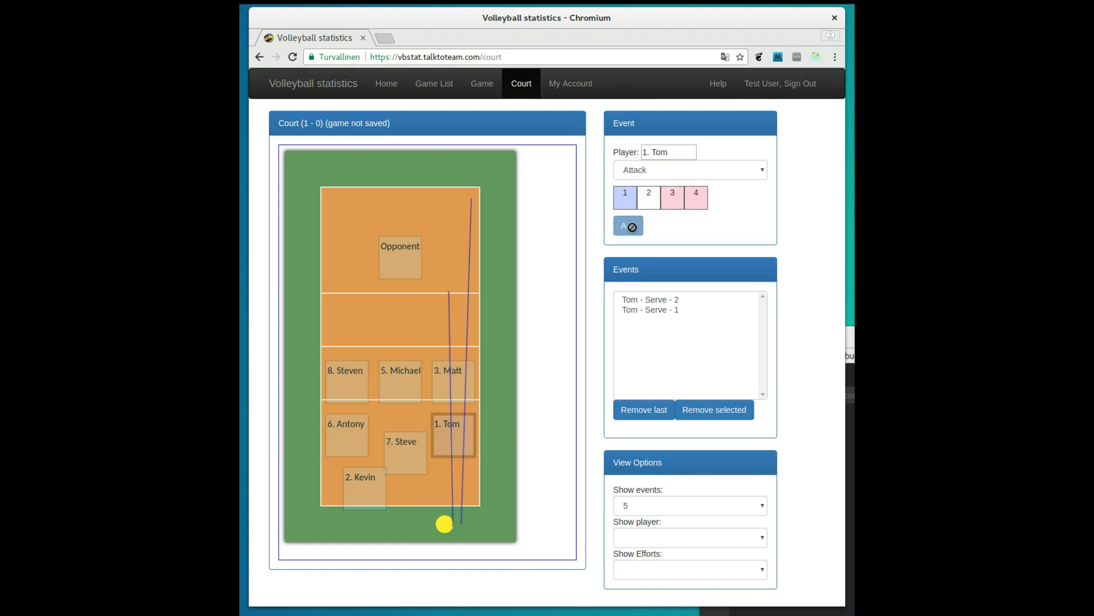
left_click(402, 258)
left_click_drag(333, 332, 450, 394)
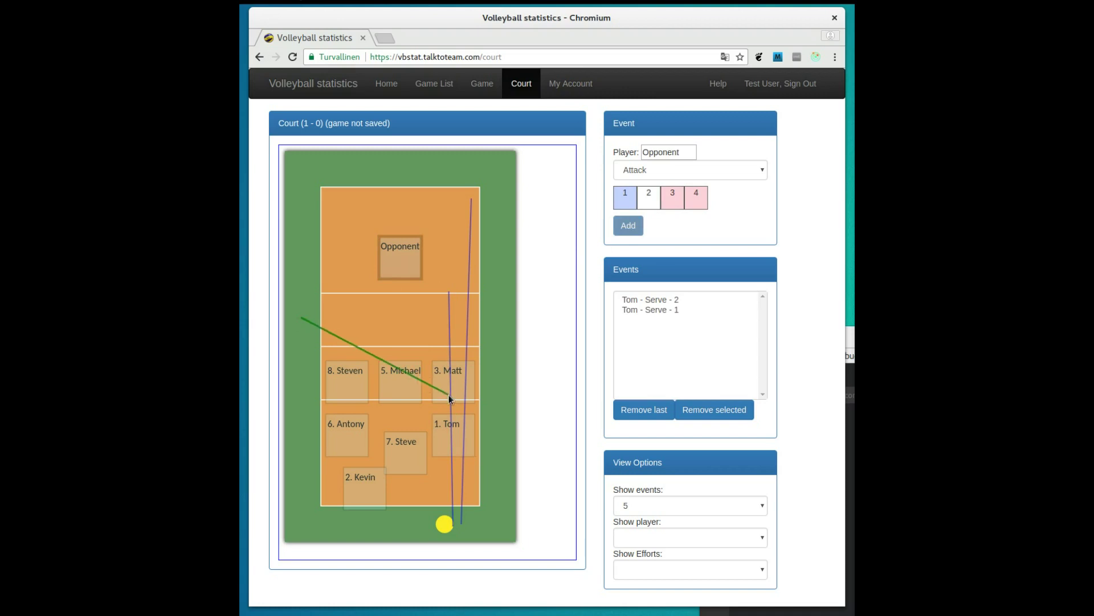
left_click(648, 200)
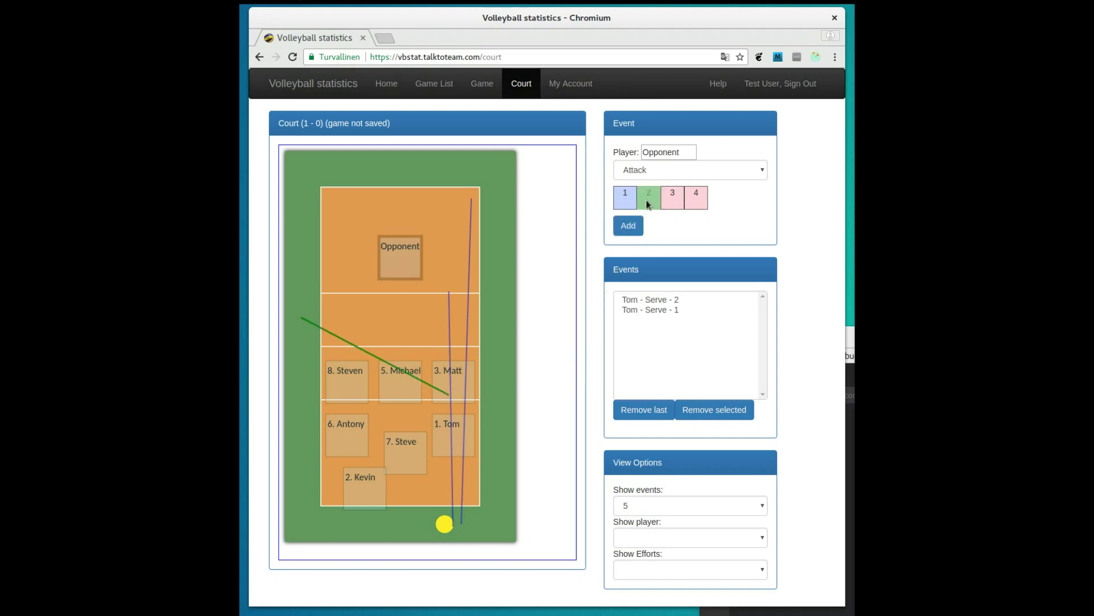
left_click(626, 235)
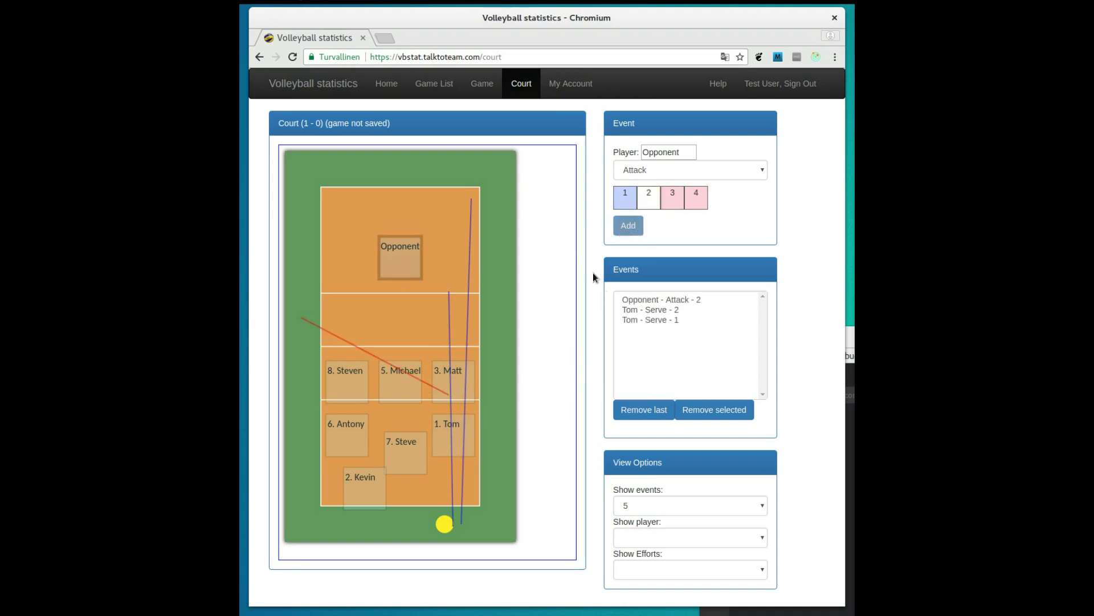
- Record a diagonal attack 1 for player 8 and a serve 4 for player 1 that ends at the net
left_click(334, 378)
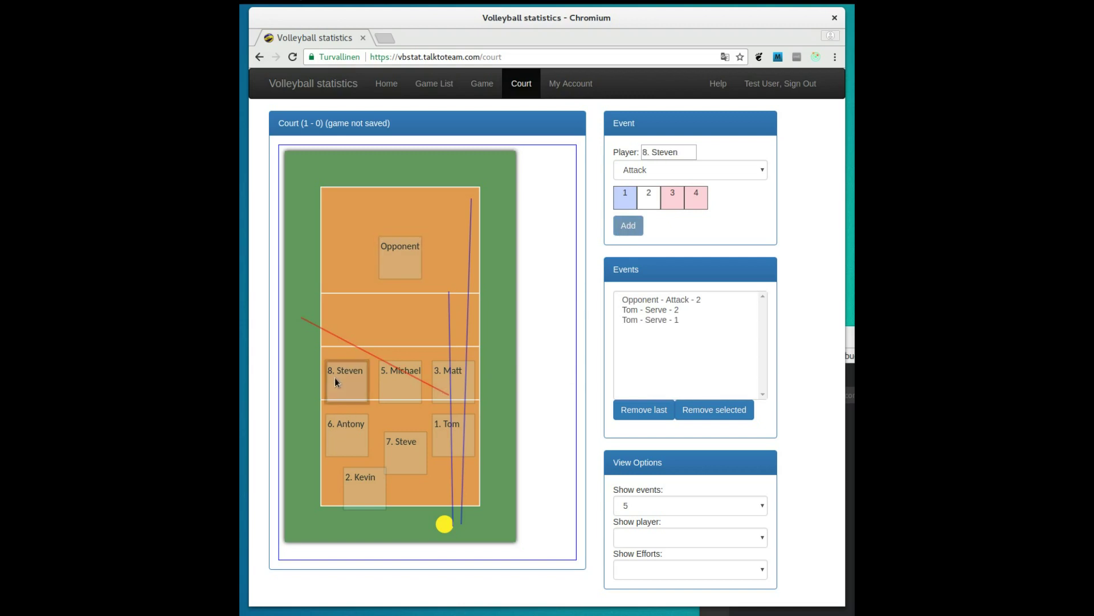
mouse_move(313, 393)
left_mouse_down()
mouse_move(445, 259)
mouse_move(476, 194)
left_mouse_up()
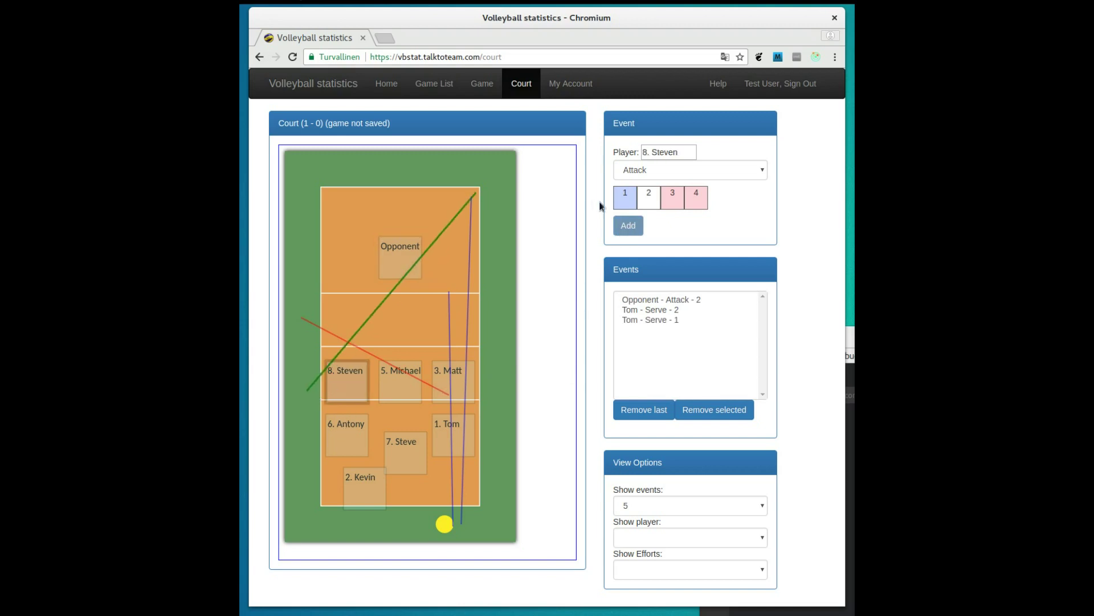
left_click(623, 197)
left_click(629, 225)
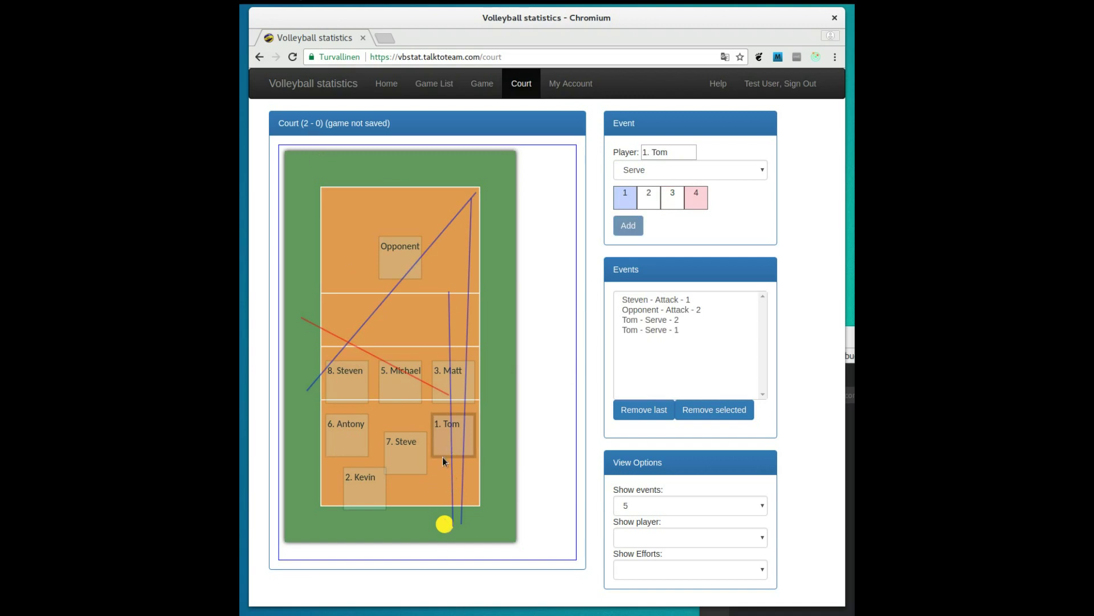
left_click_drag(443, 522, 439, 343)
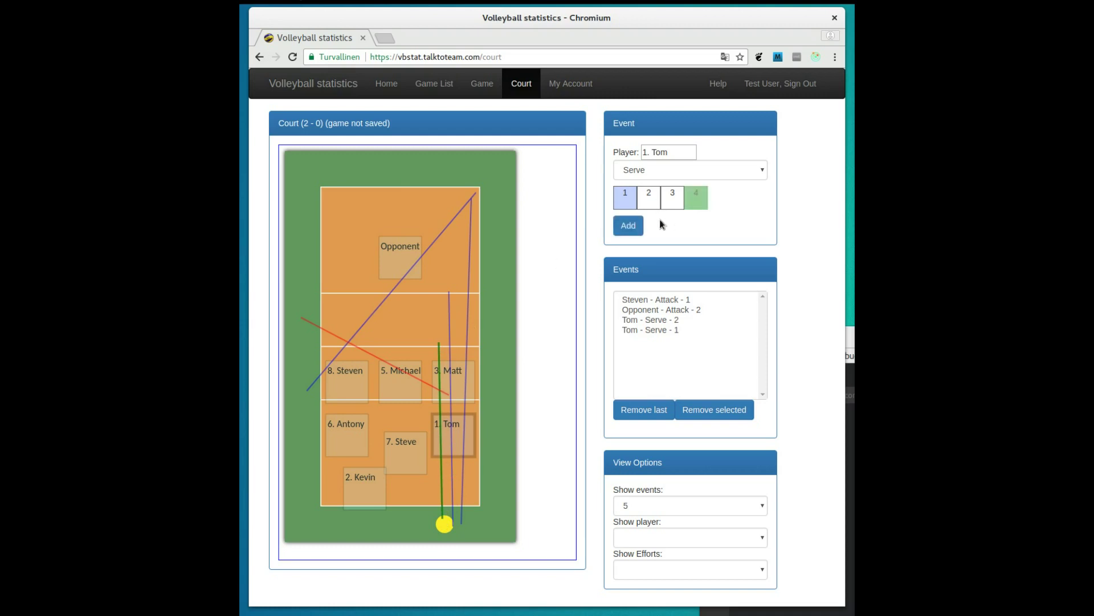
left_click(629, 228)
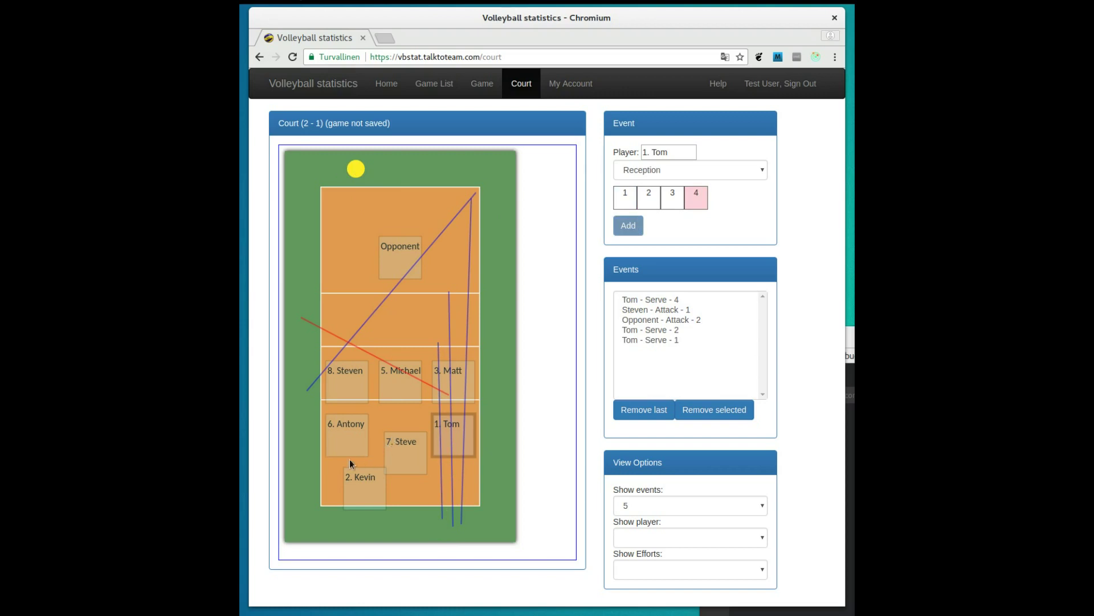
- Record a reception 2 for player 2 and an attack 1 for player 8 with their ball paths on the court
left_click(368, 487)
left_click(329, 161)
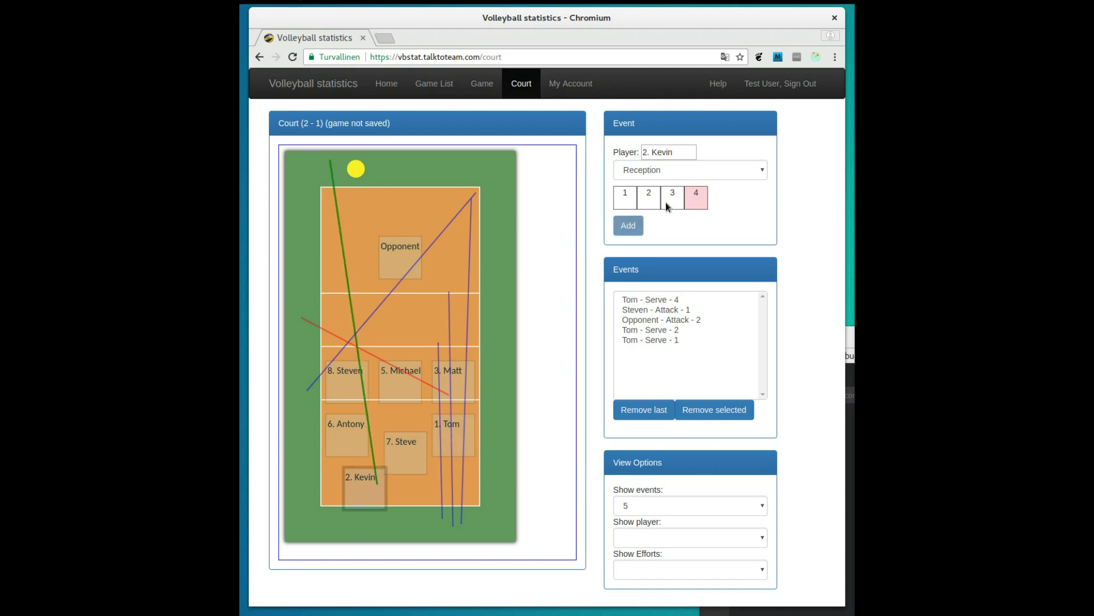
left_click(642, 200)
left_click(629, 225)
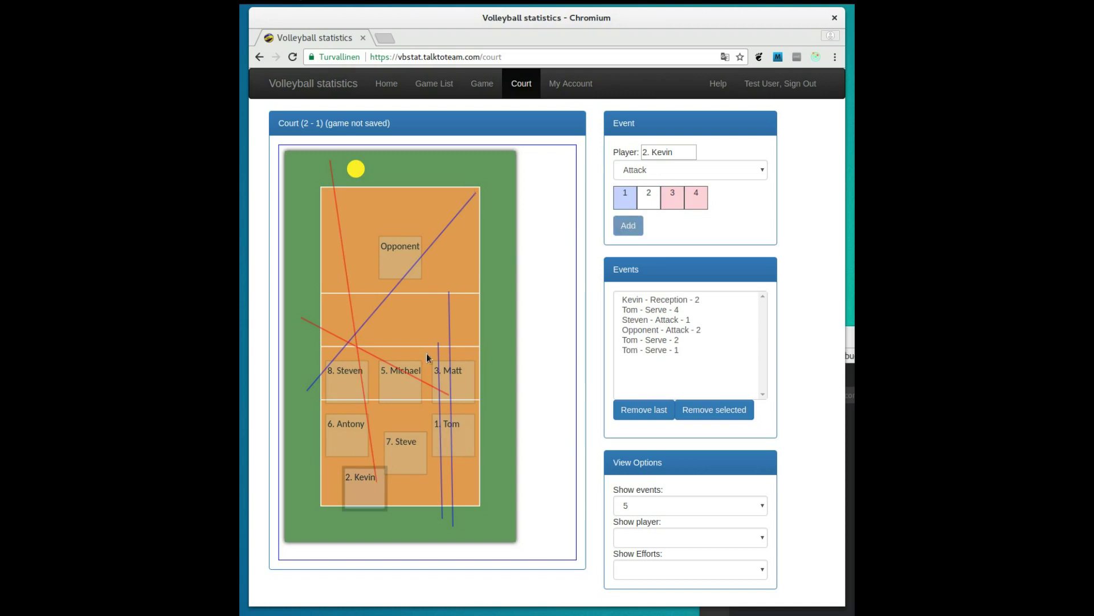
left_click(343, 389)
left_click_drag(313, 412, 389, 206)
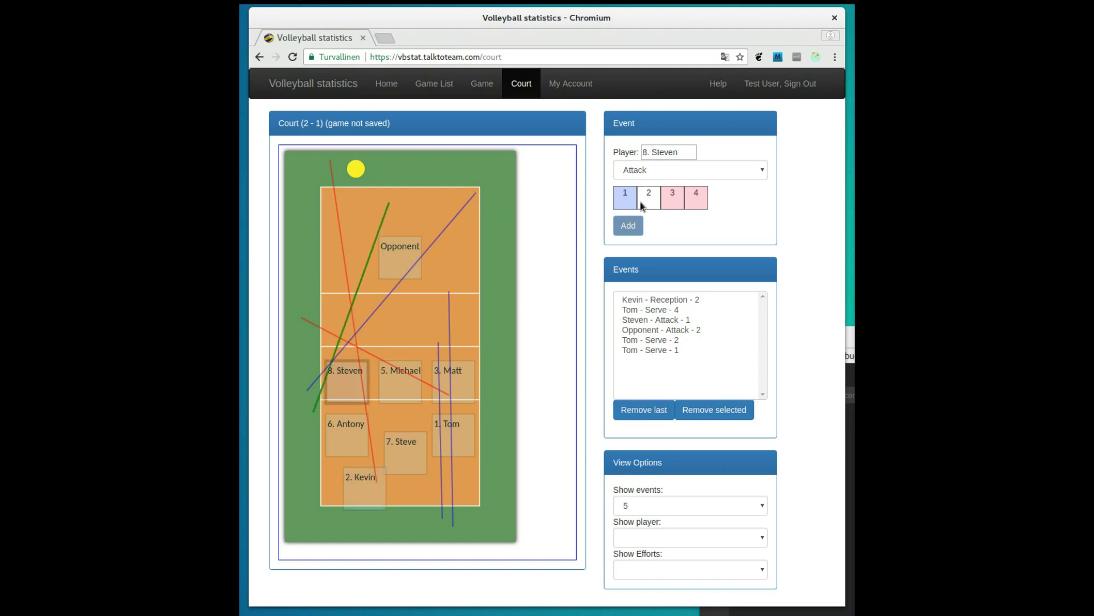
left_click(628, 225)
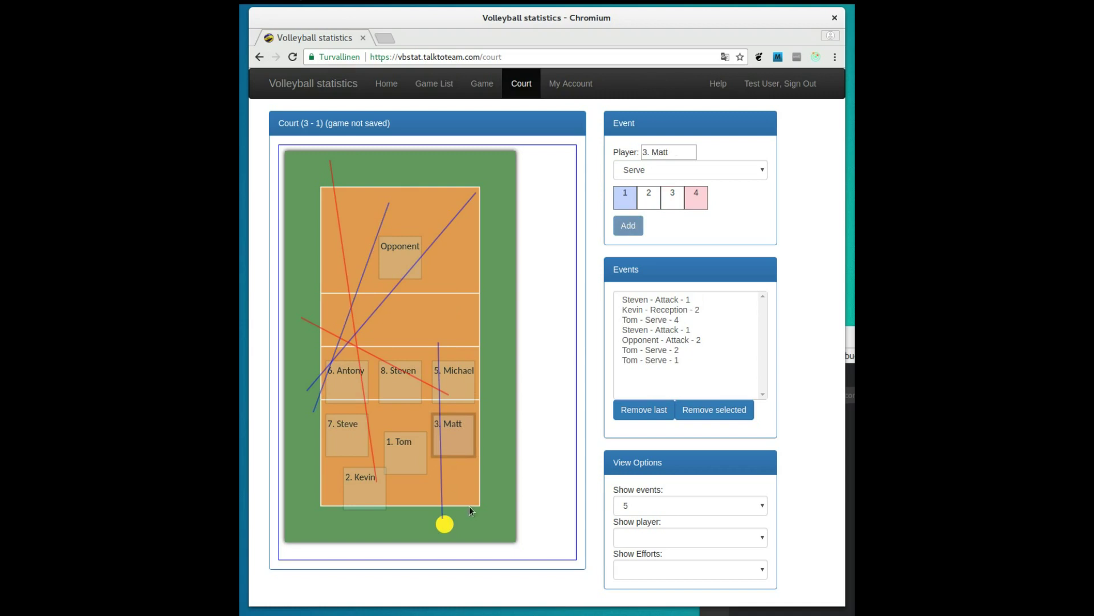
- Record a diagonal serve 1 and a straight serve 2 for player 3
left_click_drag(470, 505, 354, 225)
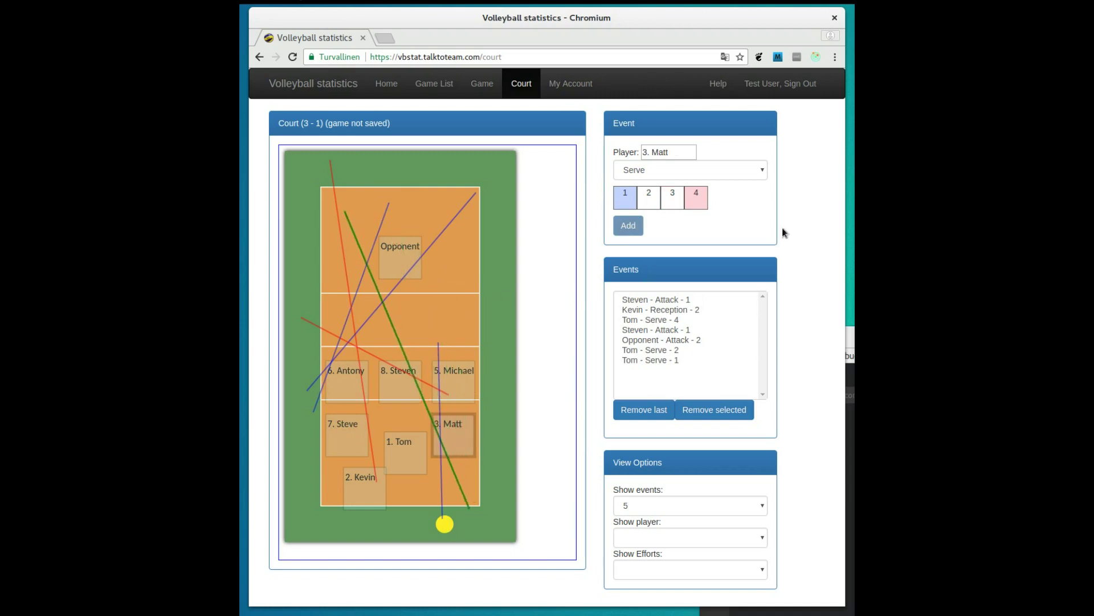
left_click(628, 226)
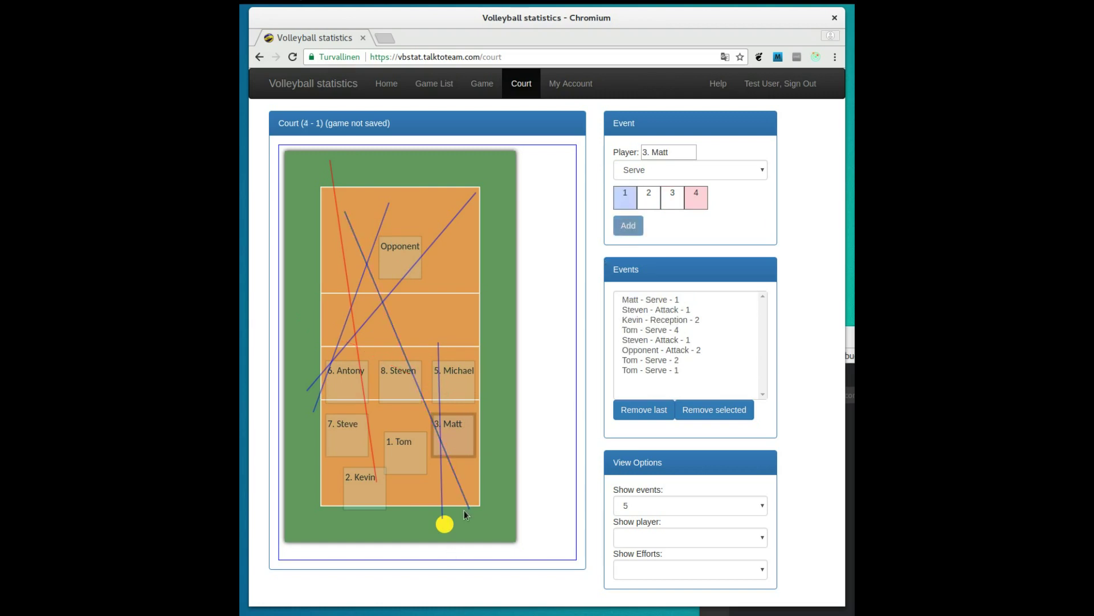
left_click_drag(464, 511, 468, 274)
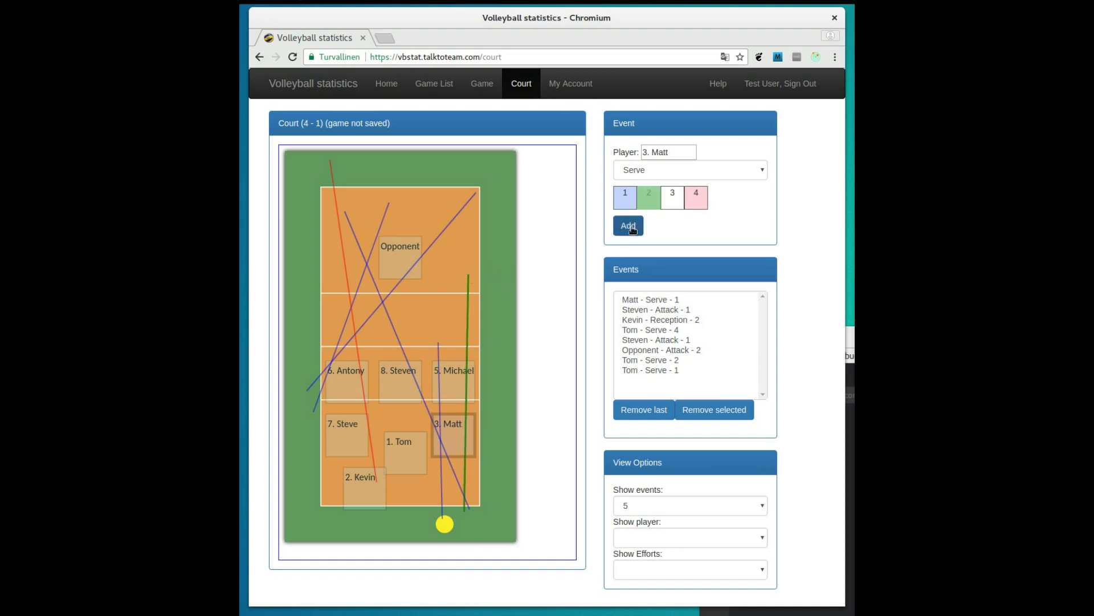
left_click(631, 227)
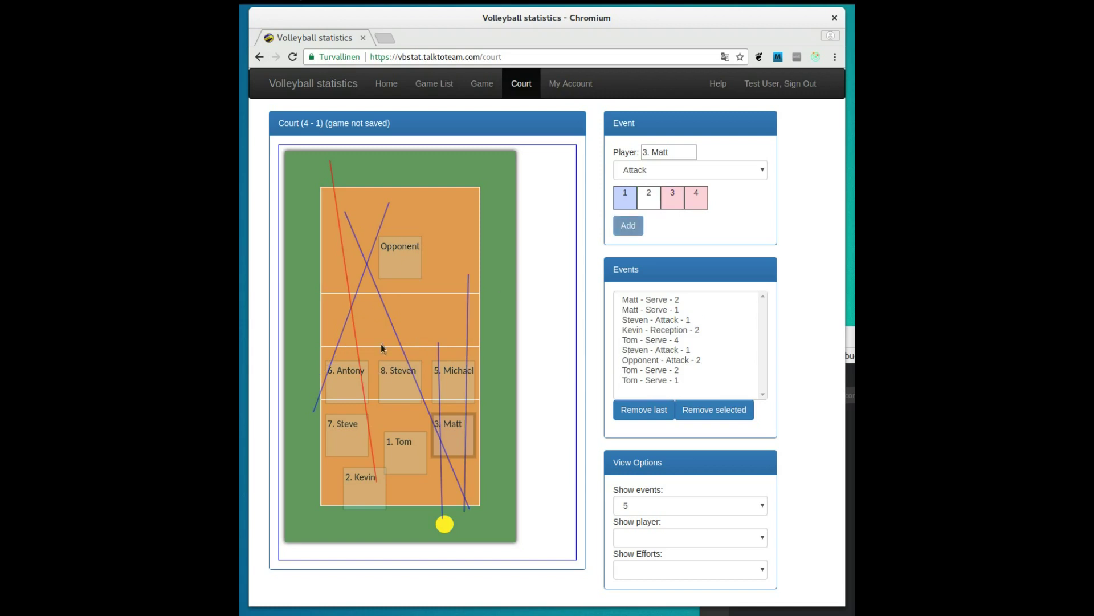
- Record an attack 1 for the opponent with a path from the net to the back of the home court
left_click(406, 259)
left_click_drag(478, 331, 437, 504)
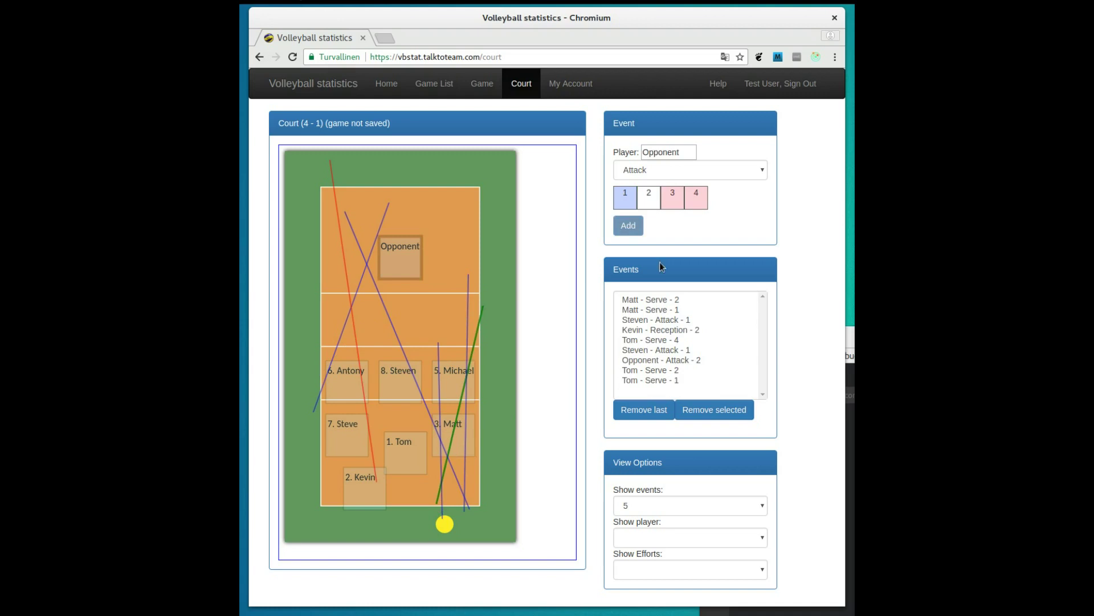
left_click(628, 225)
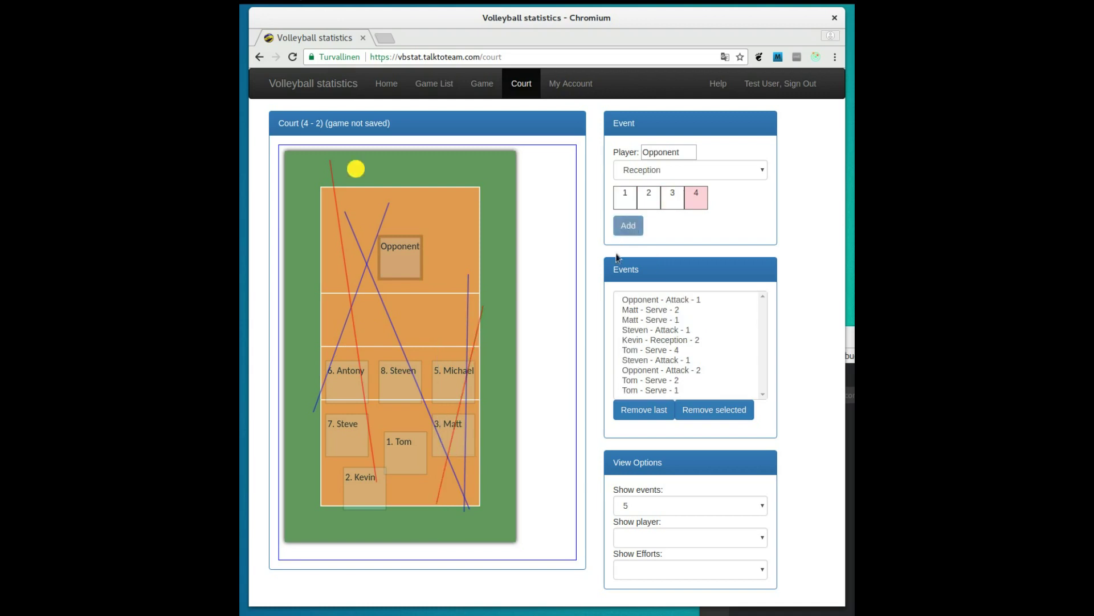
- Set the number of events shown on the court to 3
left_click(675, 507)
left_click(658, 541)
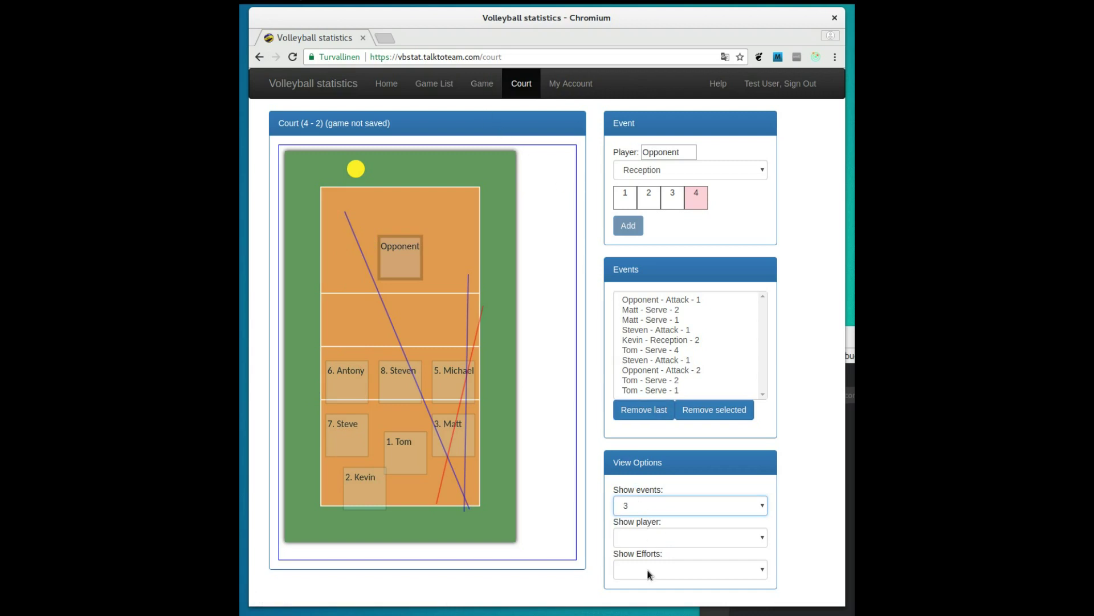
- Filter the court view to Serve efforts and set the number of events shown to 10
left_click(681, 570)
left_click(657, 595)
left_click(661, 505)
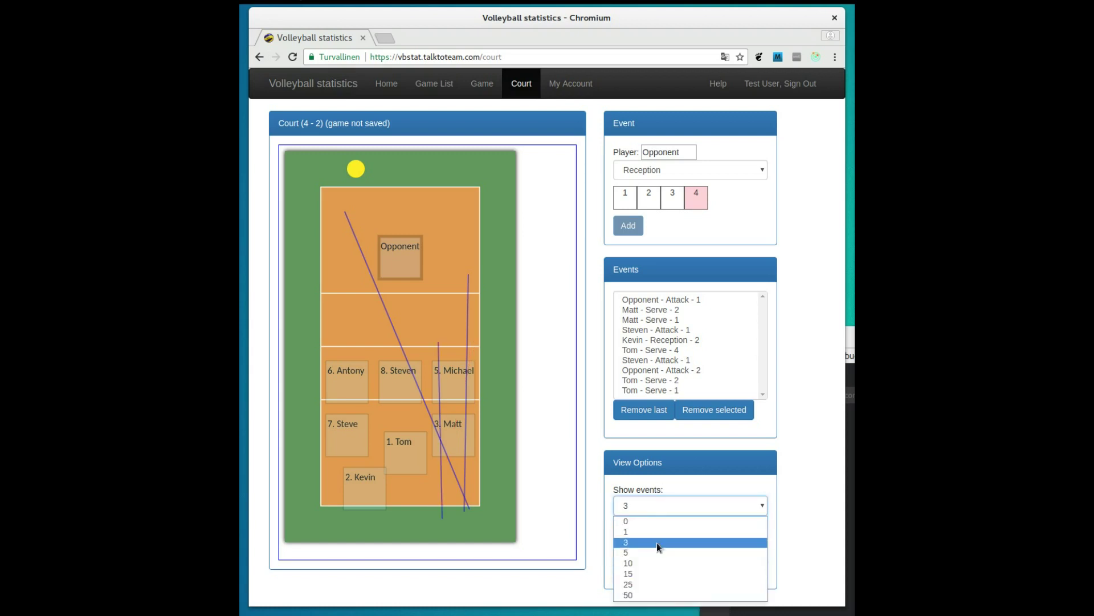
left_click(655, 563)
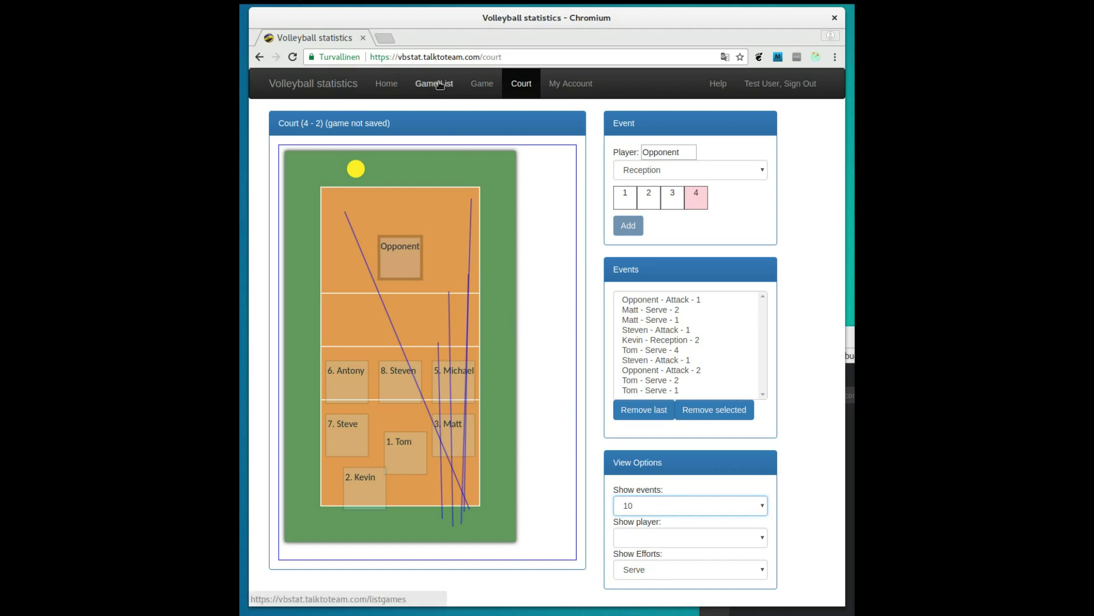
- Return to the game sheet, save the game and confirm
left_click(483, 83)
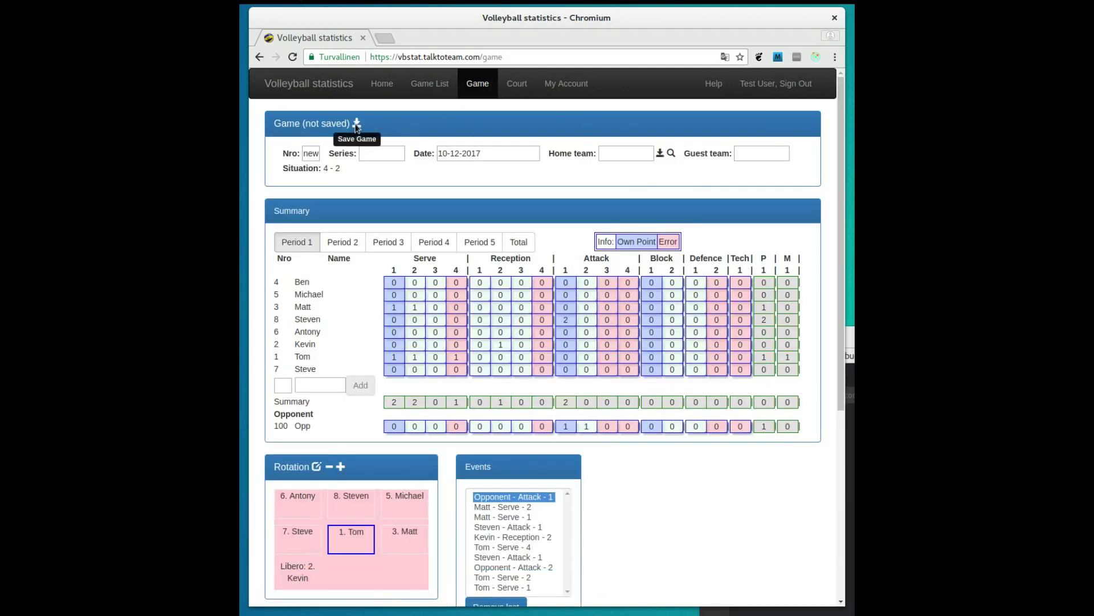
left_click(356, 124)
left_click(695, 173)
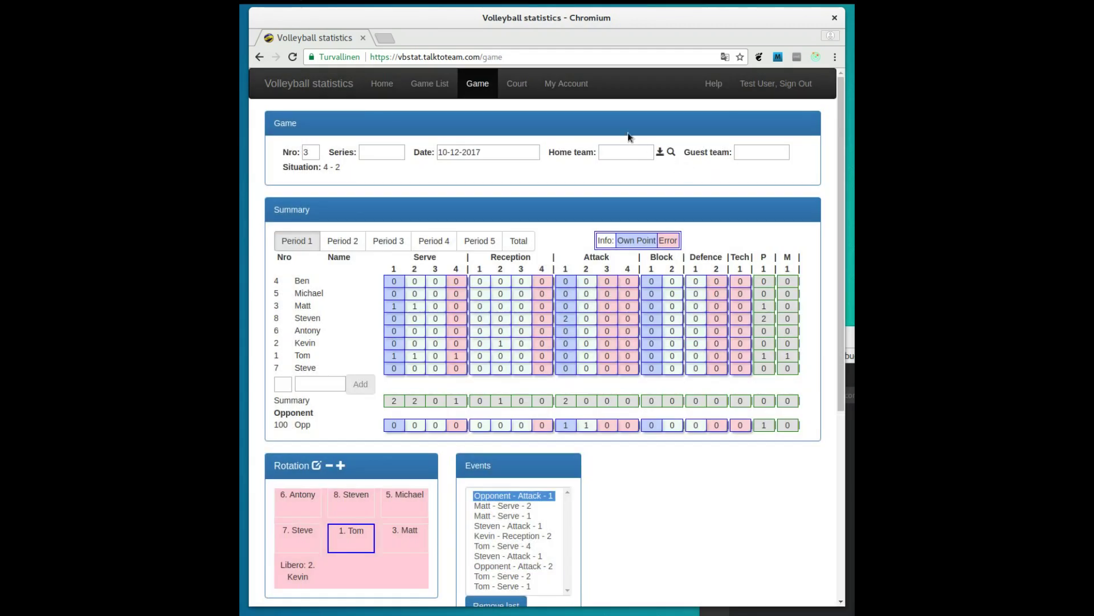
- Go back to the court view and show only the events of player 3
left_click(517, 84)
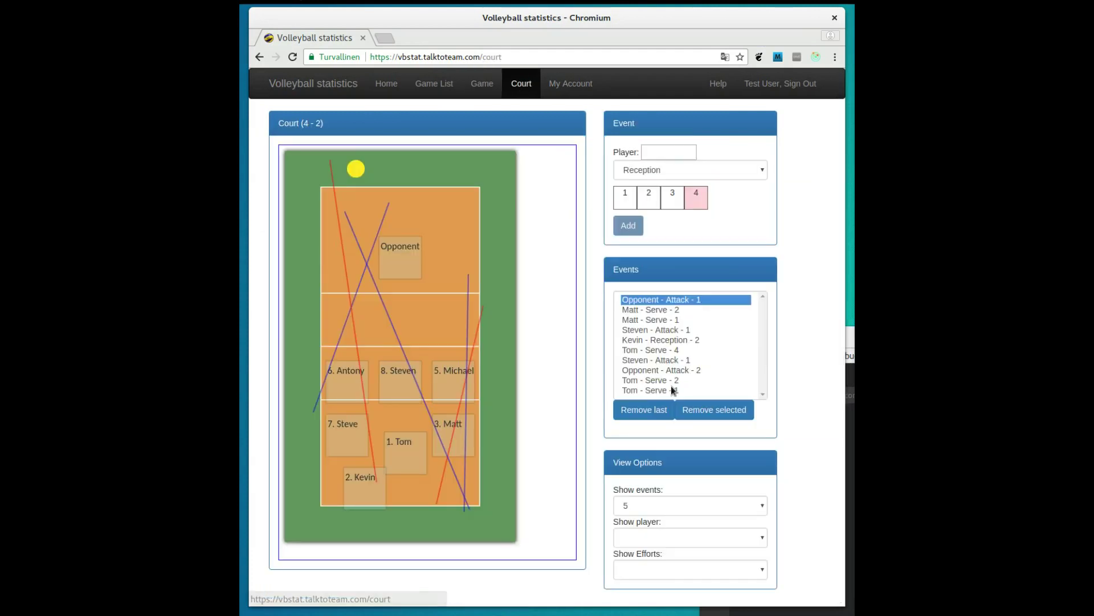
left_click(735, 538)
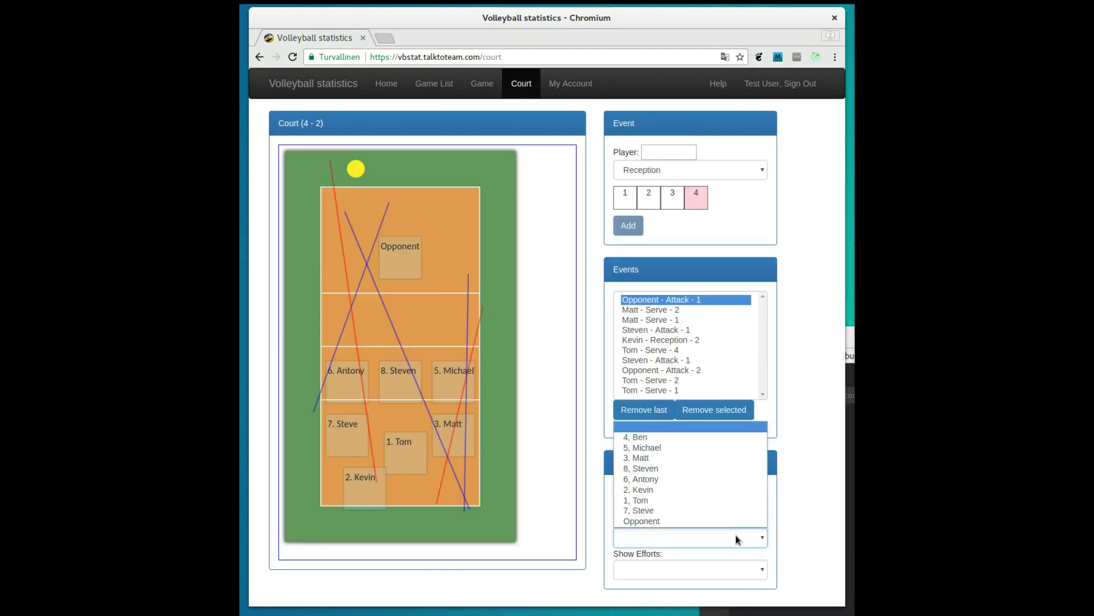
left_click(726, 456)
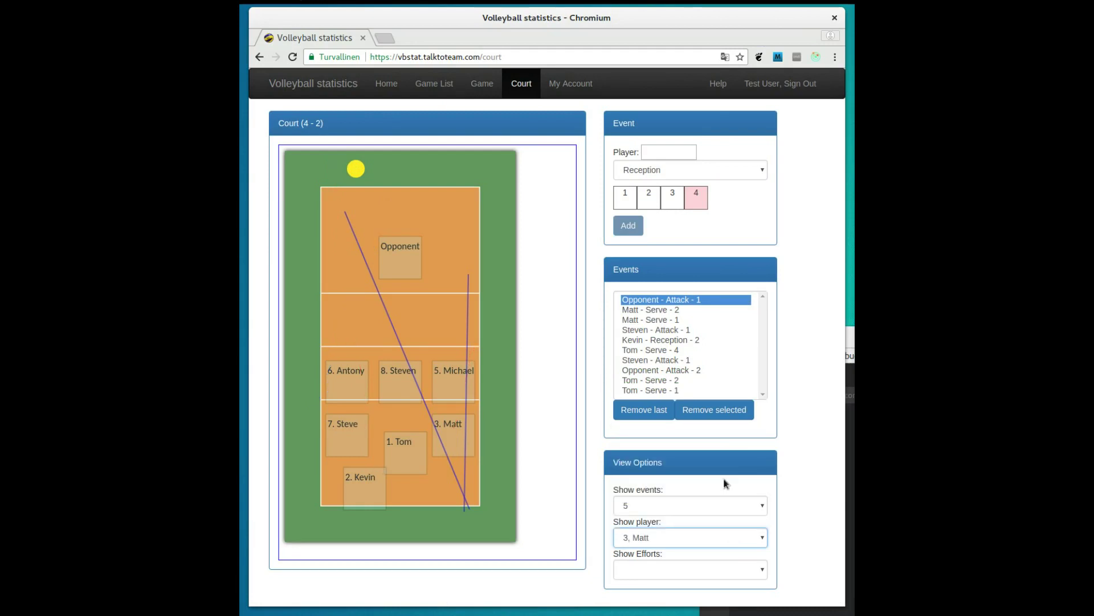
- Filter player 3's events on the court by Serve and by Attack, and clear the effort filter
left_click(709, 570)
left_click(678, 593)
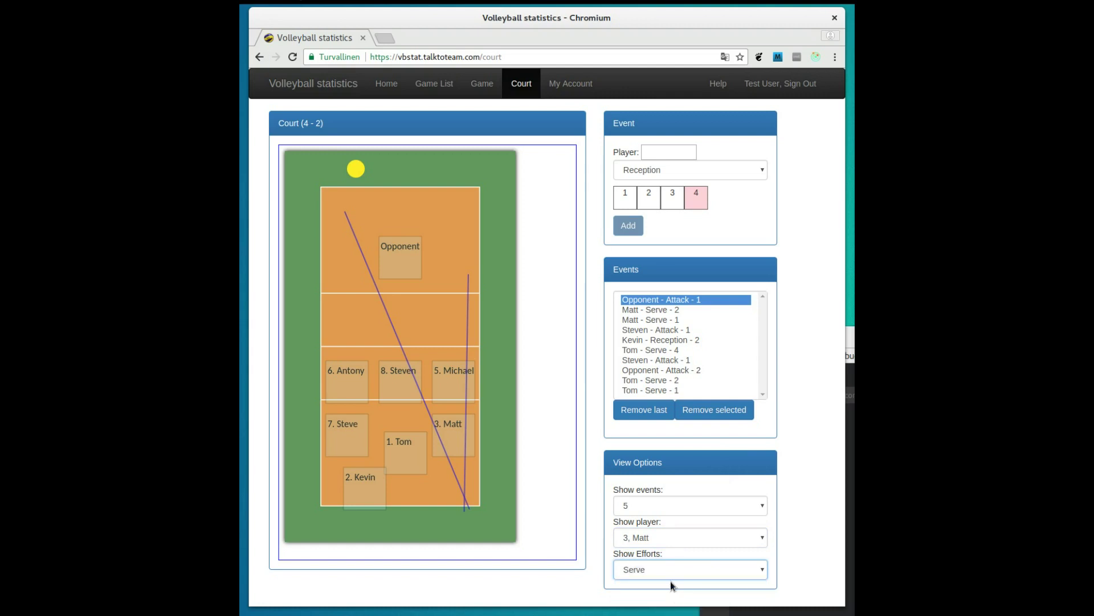
left_click(672, 573)
left_click(672, 584)
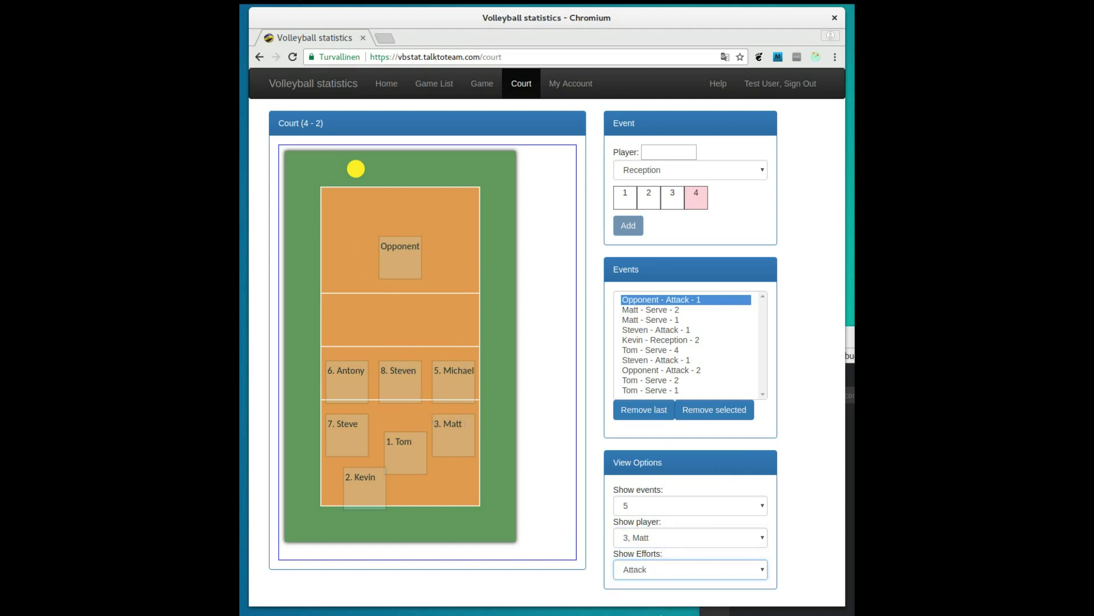
left_click(661, 575)
left_click(667, 583)
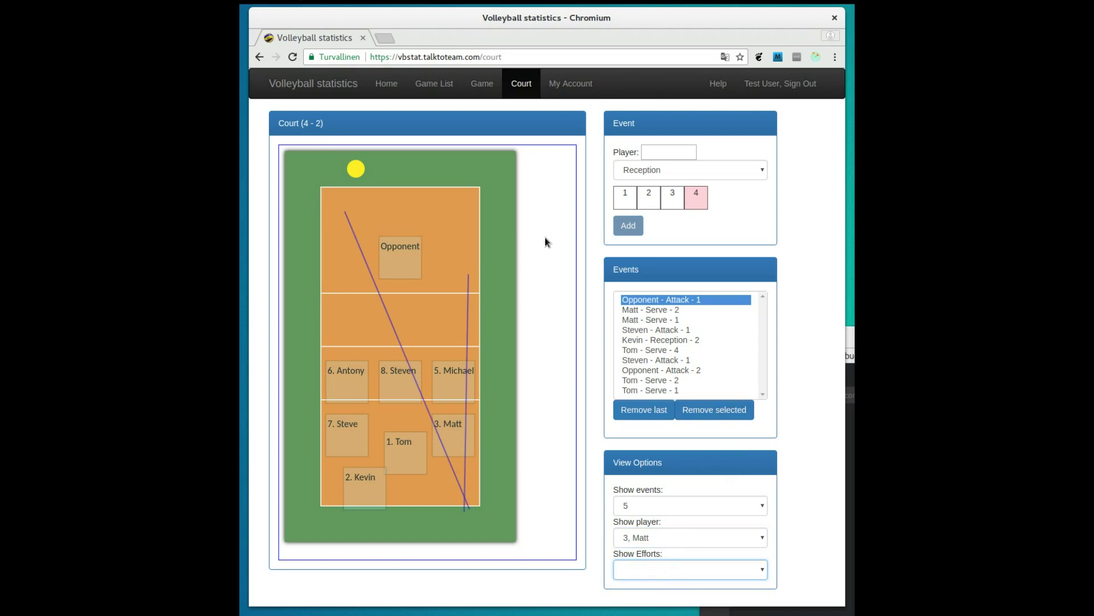